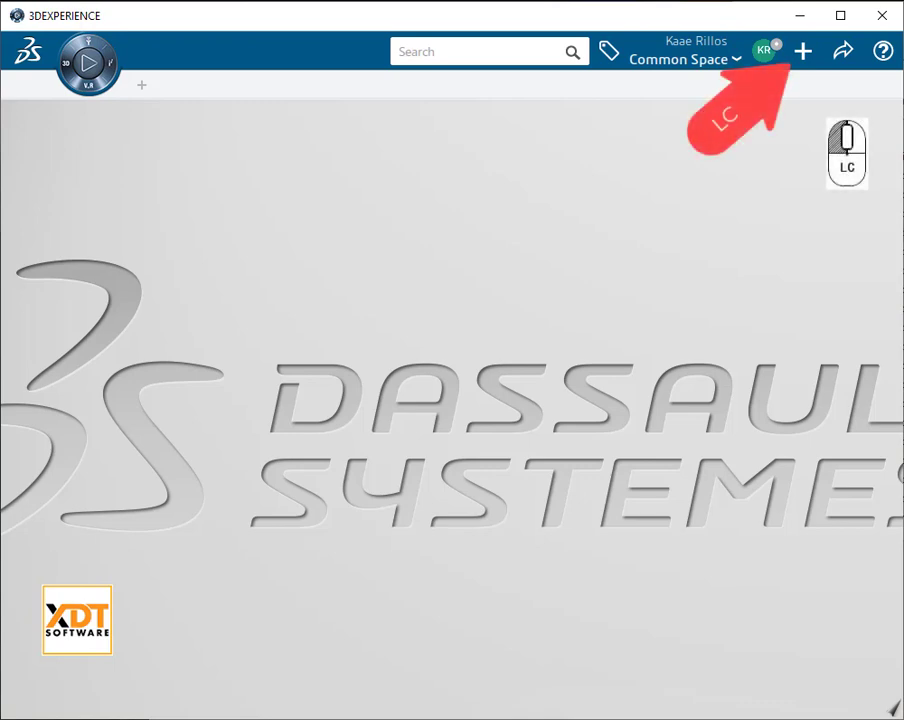
- Create a new 3D Part and sketch a rectangle about 3 in by 2 in above the origin on the yz plane
{"action": "left_click", "coordinate": [803, 51]}
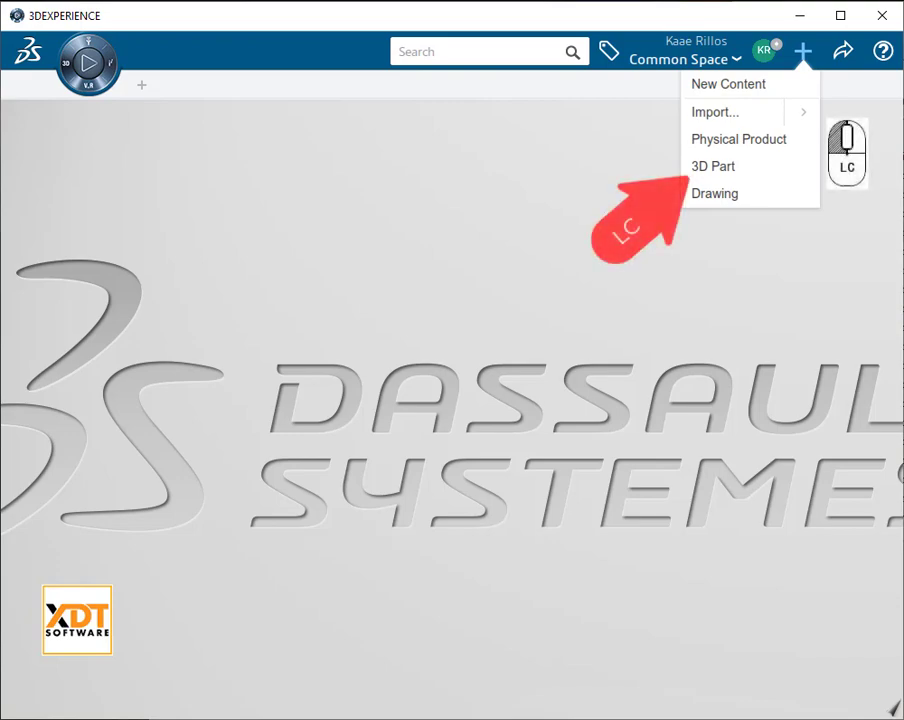
{"action": "left_click", "coordinate": [713, 166]}
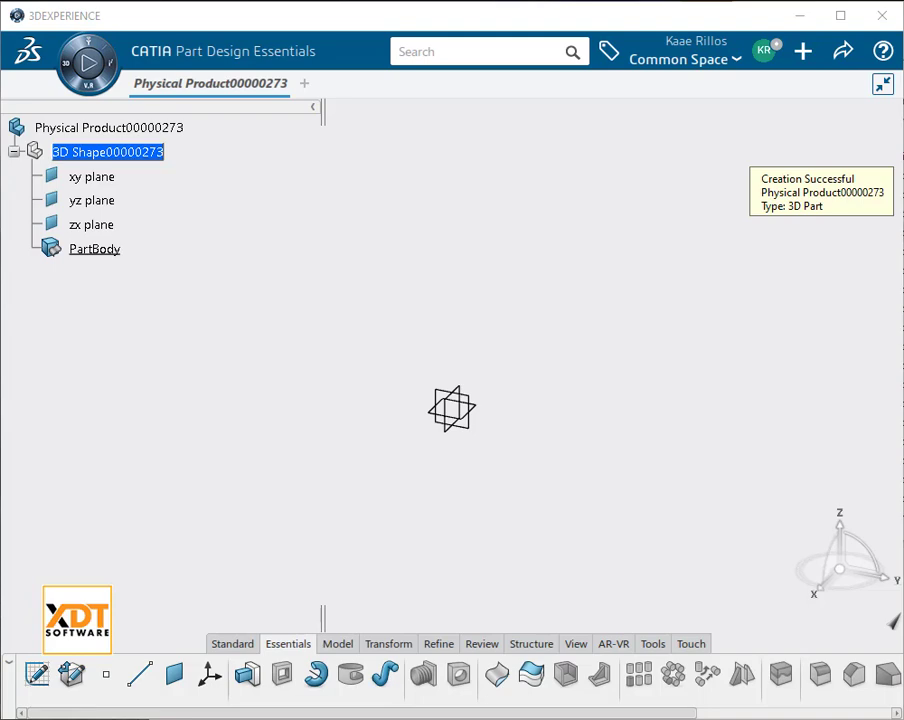
{"action": "left_click", "coordinate": [92, 200]}
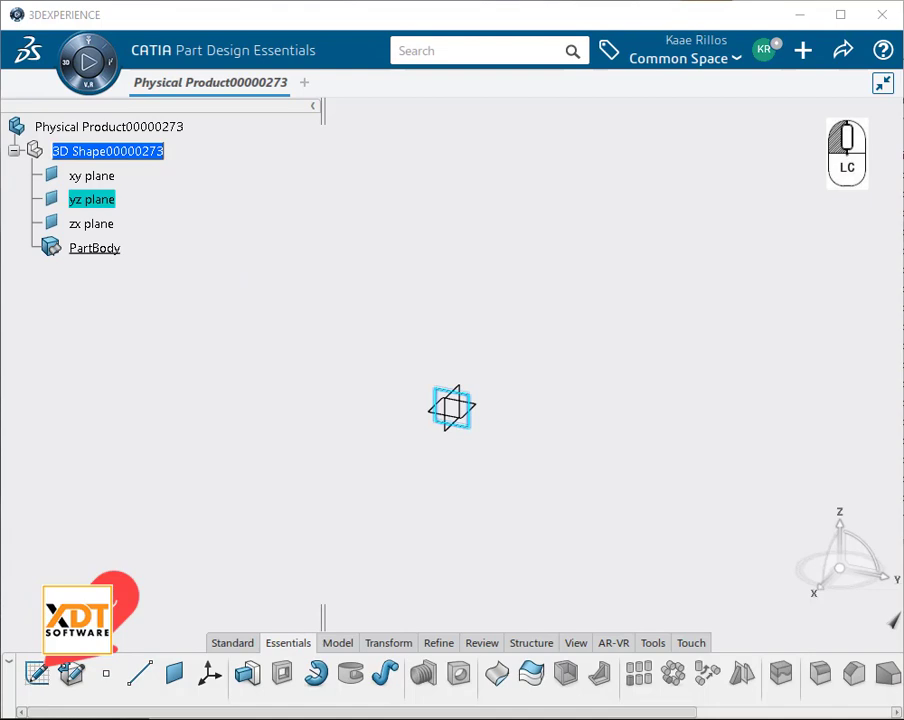
{"action": "left_click", "coordinate": [37, 673]}
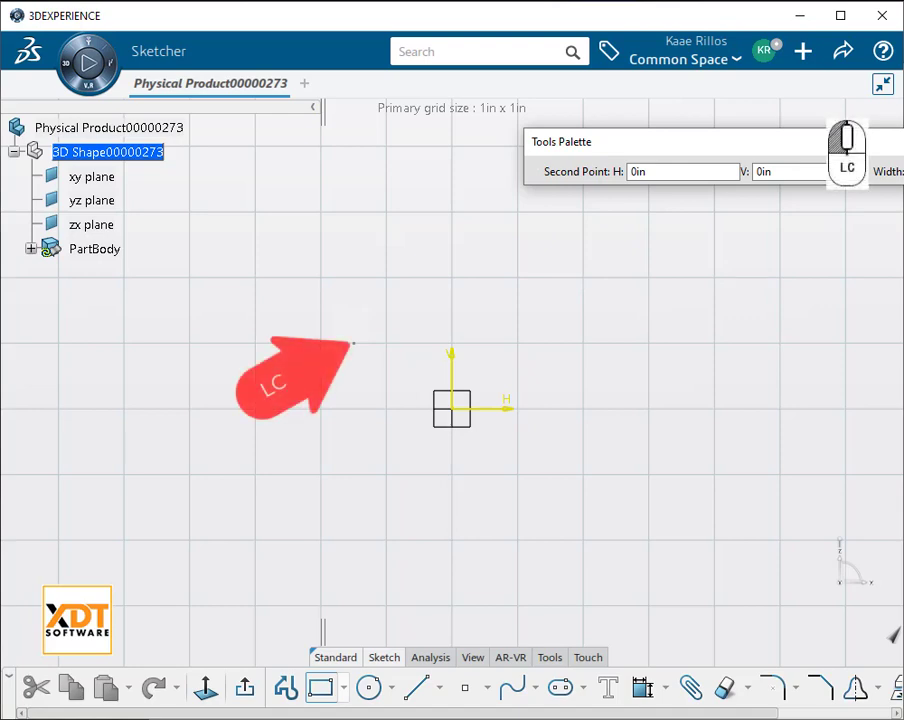
{"action": "left_click", "coordinate": [353, 343]}
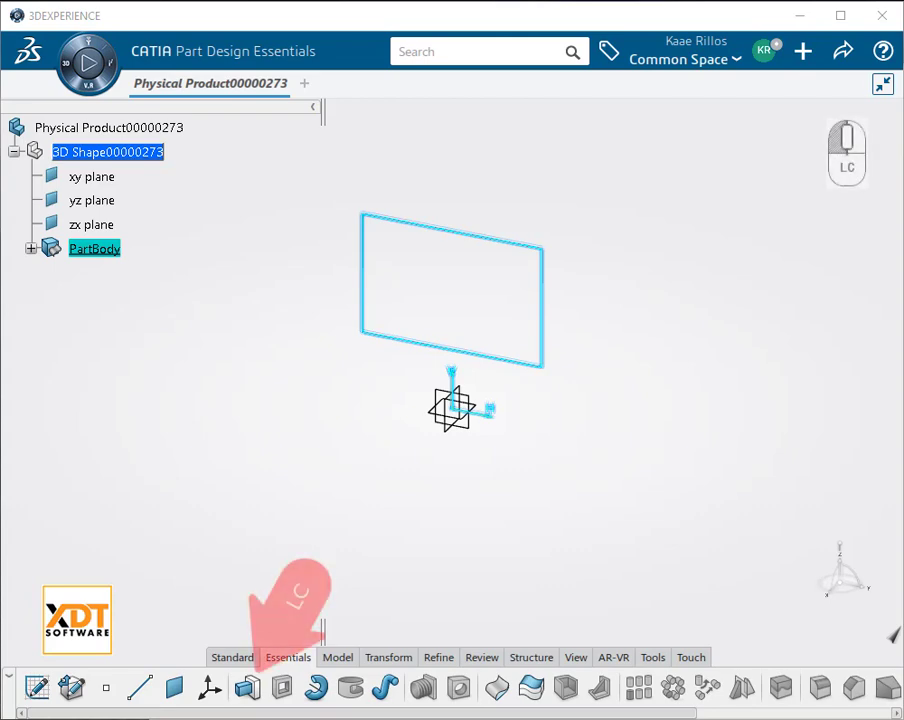
- Pad the rectangular sketch to a length of 0.5 in
{"action": "left_click", "coordinate": [247, 687]}
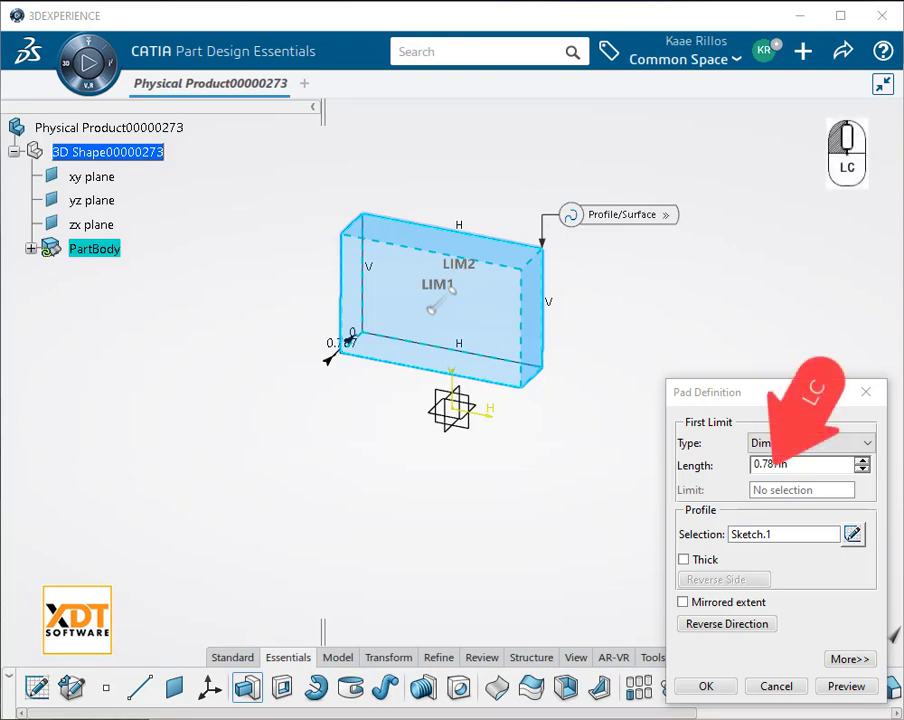
{"action": "type", "text": "0.5in"}
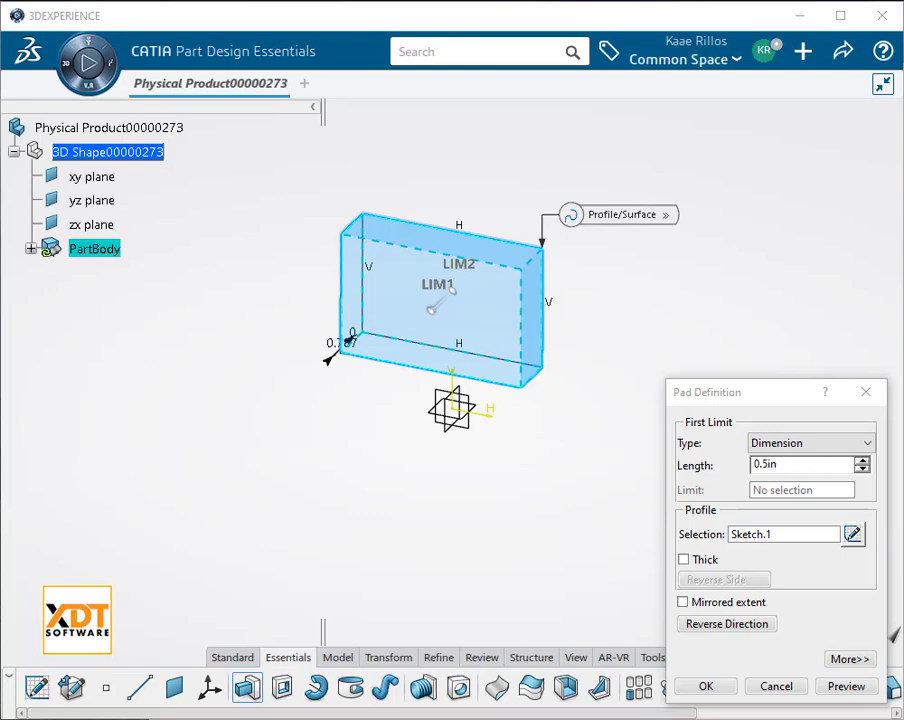
{"action": "left_click", "coordinate": [705, 686]}
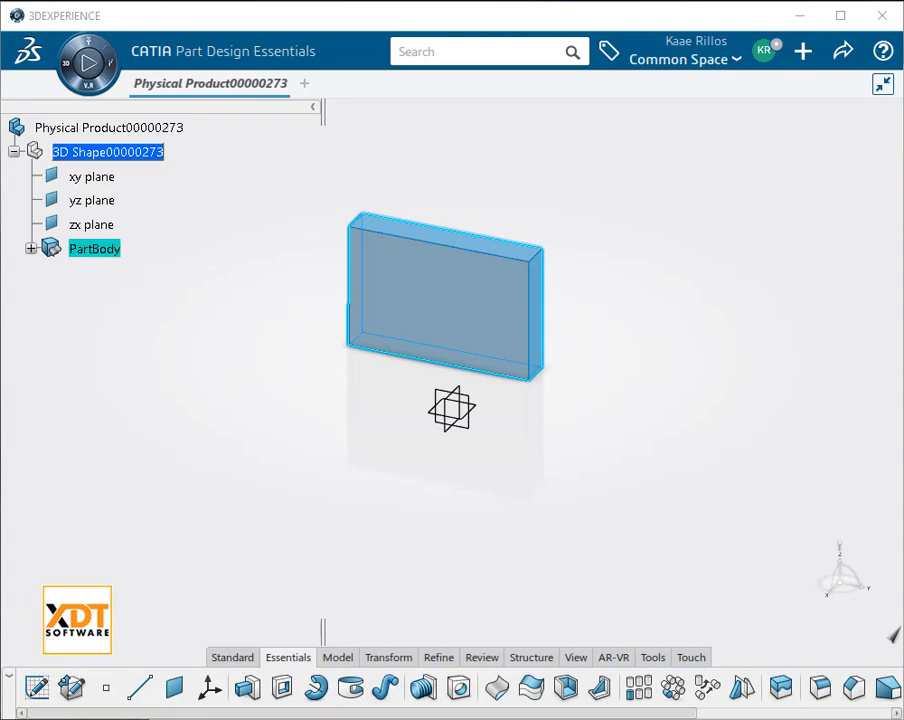
- Set the pad's length to 0.75 in
{"action": "double_click", "coordinate": [440, 310]}
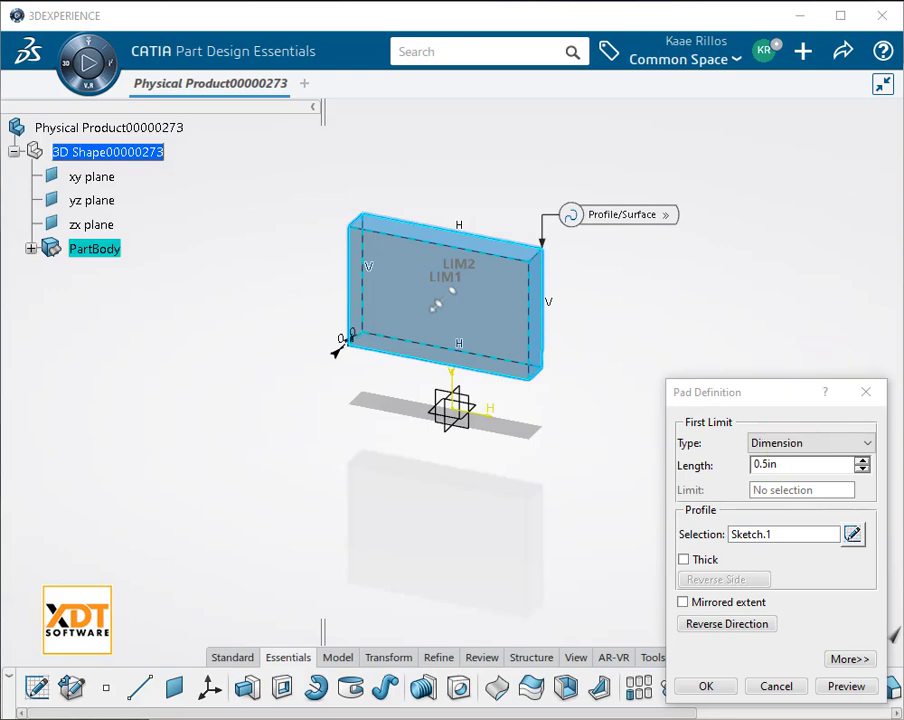
{"action": "type", "text": "0.75in"}
{"action": "left_click", "coordinate": [707, 686]}
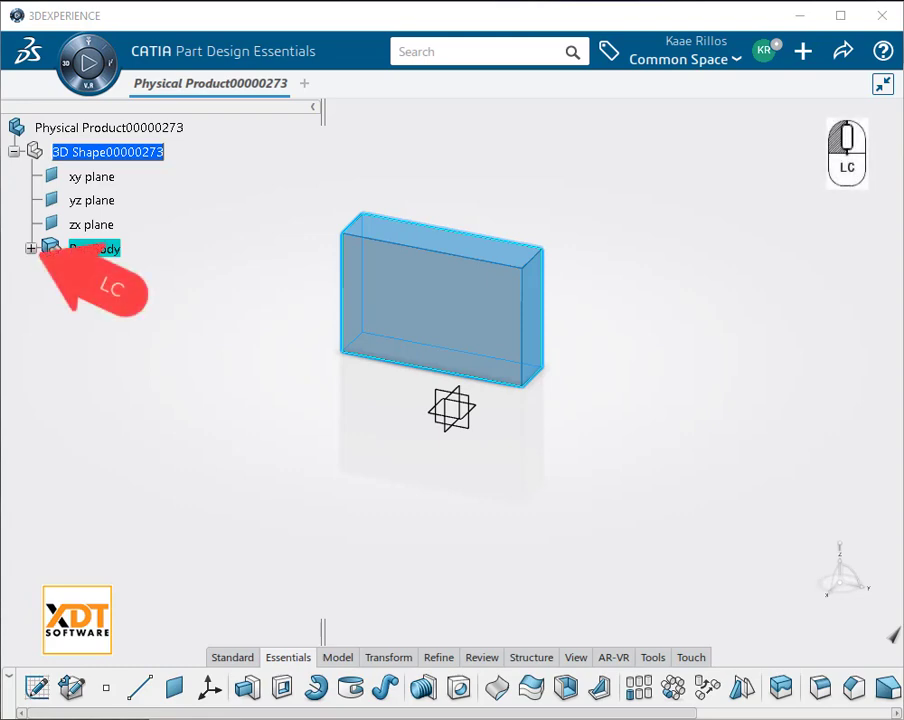
- Edit Pad.1 from the PartBody's features and set its length to 1 in
{"action": "left_click", "coordinate": [31, 249]}
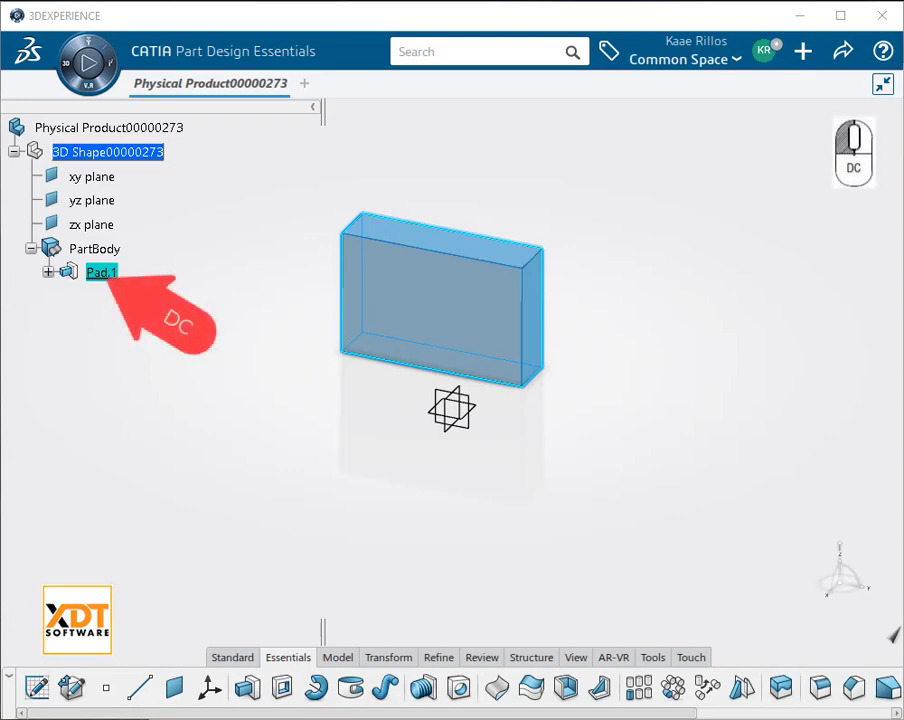
{"action": "double_click", "coordinate": [101, 272]}
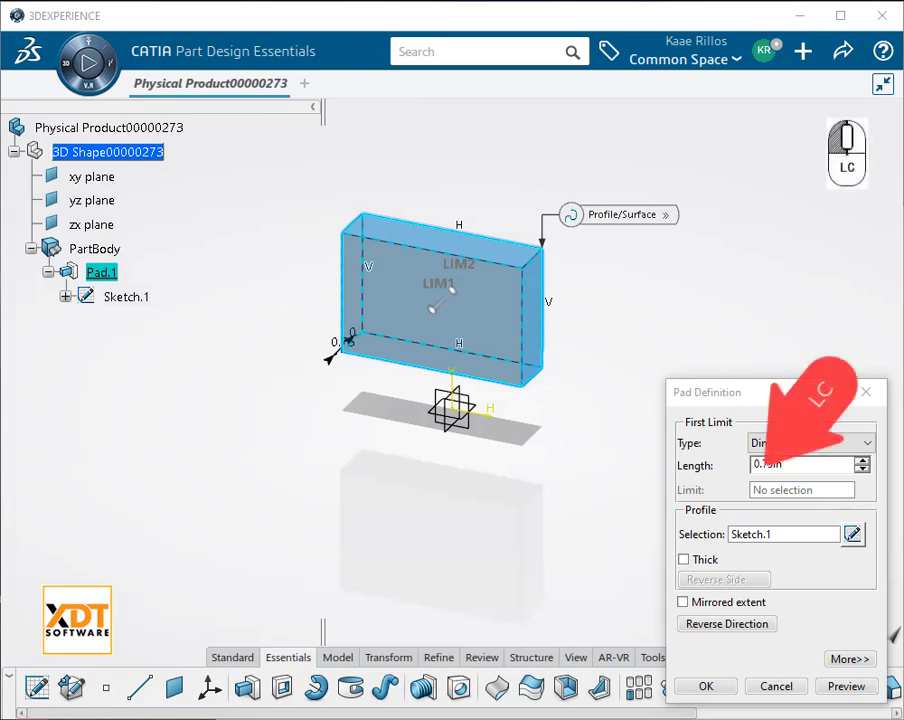
{"action": "left_click", "coordinate": [765, 465]}
{"action": "type", "text": "1in"}
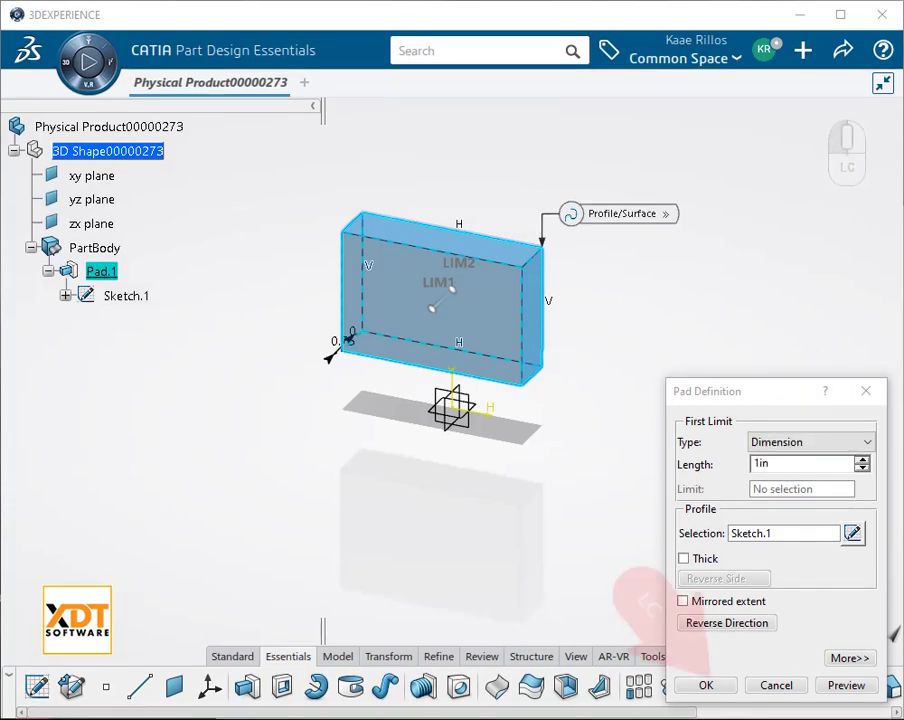
{"action": "left_click", "coordinate": [706, 685]}
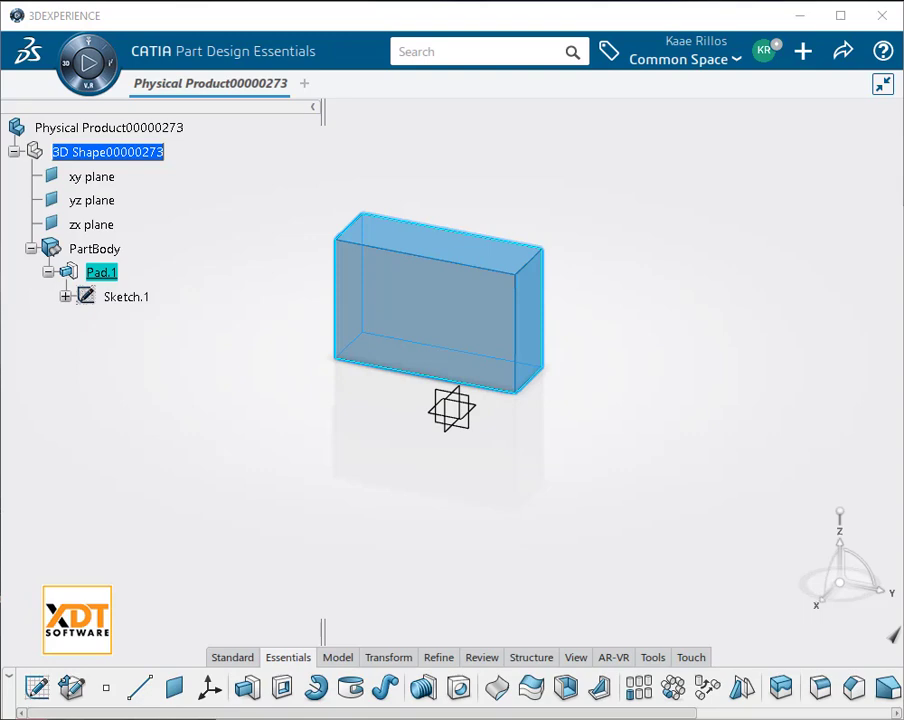
- Reshape the pad's sketch by moving the rectangle's lower-left corner, making it about 6 in by 1 in, and update the solid
{"action": "double_click", "coordinate": [126, 296]}
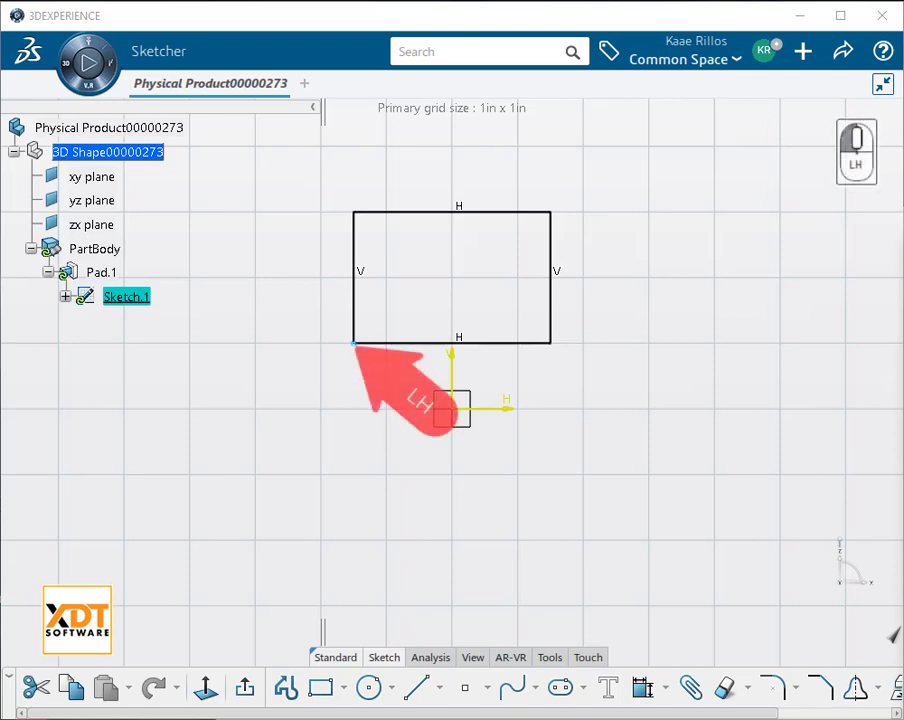
{"action": "left_click_drag", "start_coordinate": [353, 343], "coordinate": [156, 276]}
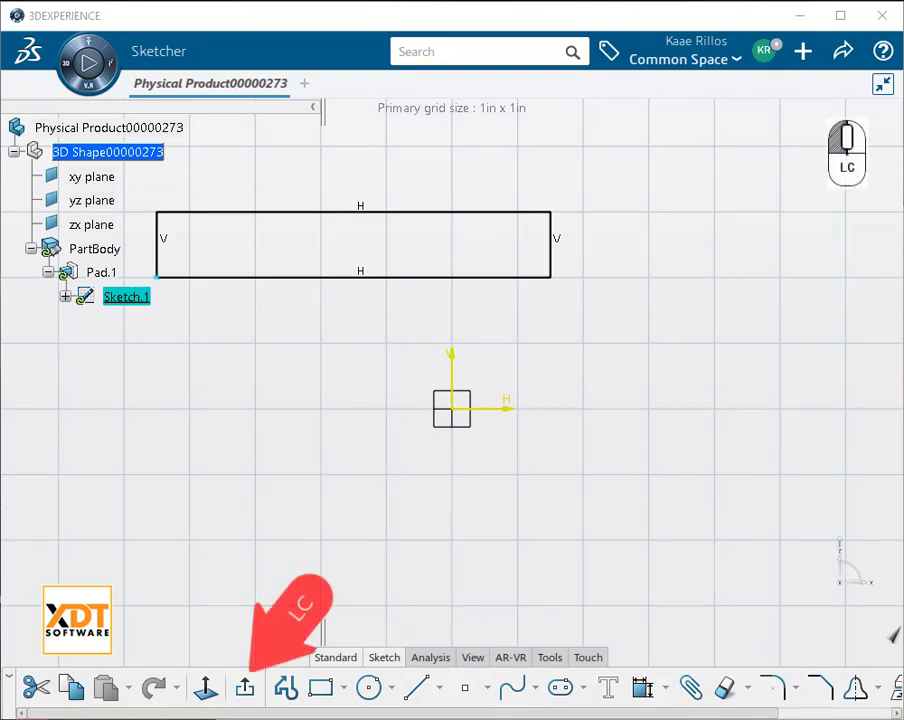
{"action": "left_click", "coordinate": [245, 687]}
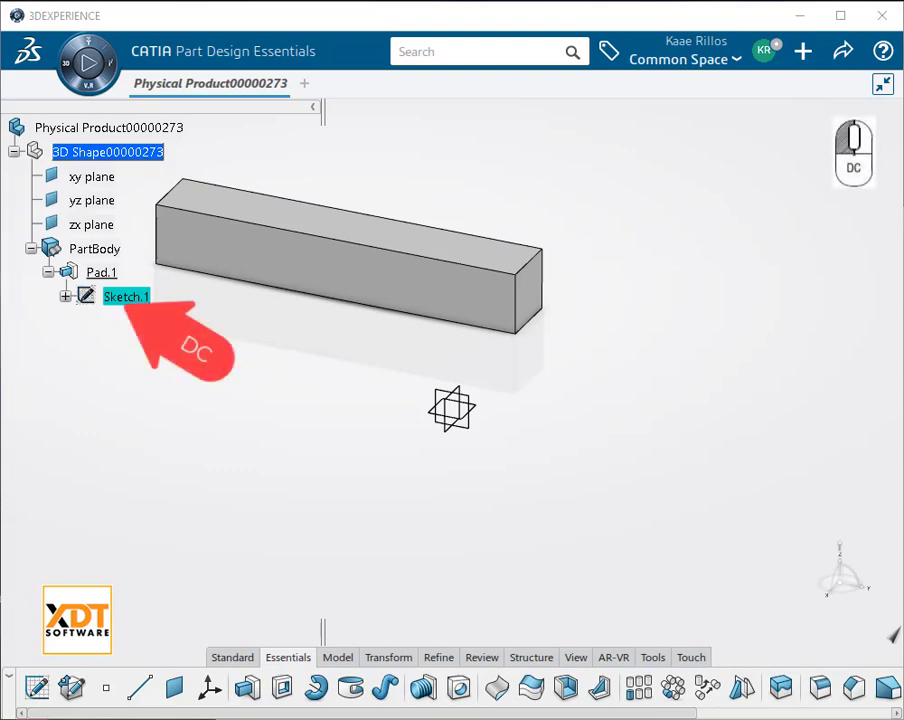
- Delete the right edge's vertical constraint in Sketch.1 and move the upper-right corner about 3.5 in left to slope that edge
{"action": "double_click", "coordinate": [126, 296]}
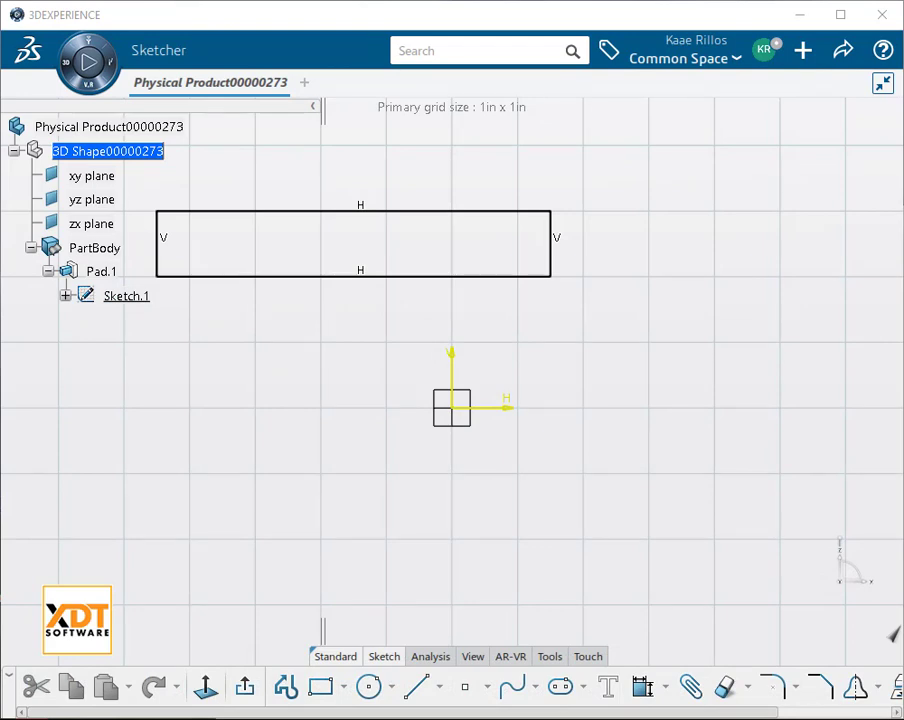
{"action": "right_click", "coordinate": [557, 238]}
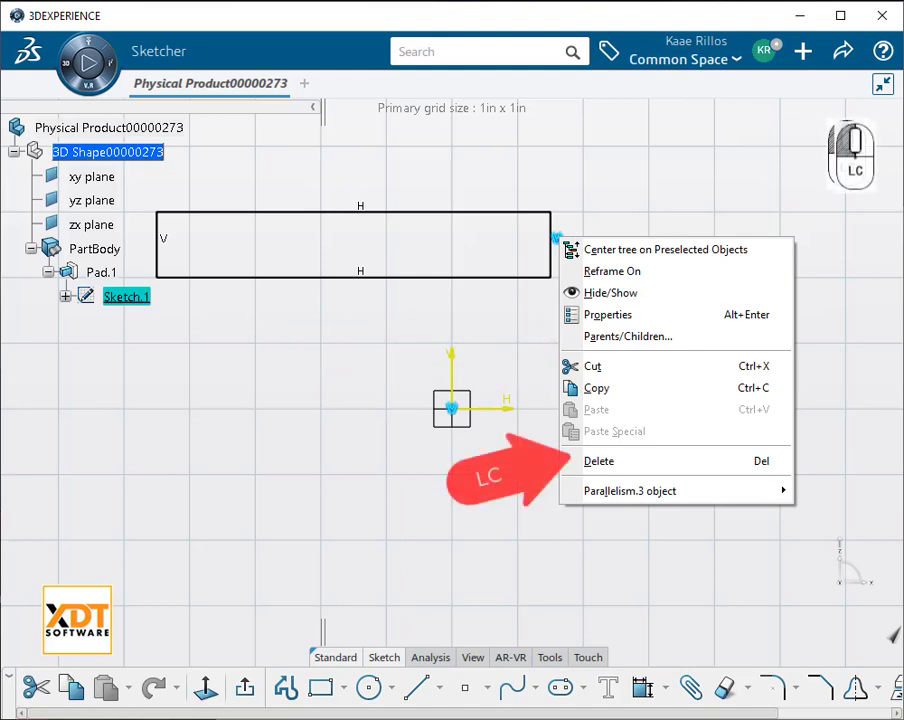
{"action": "left_click", "coordinate": [599, 461]}
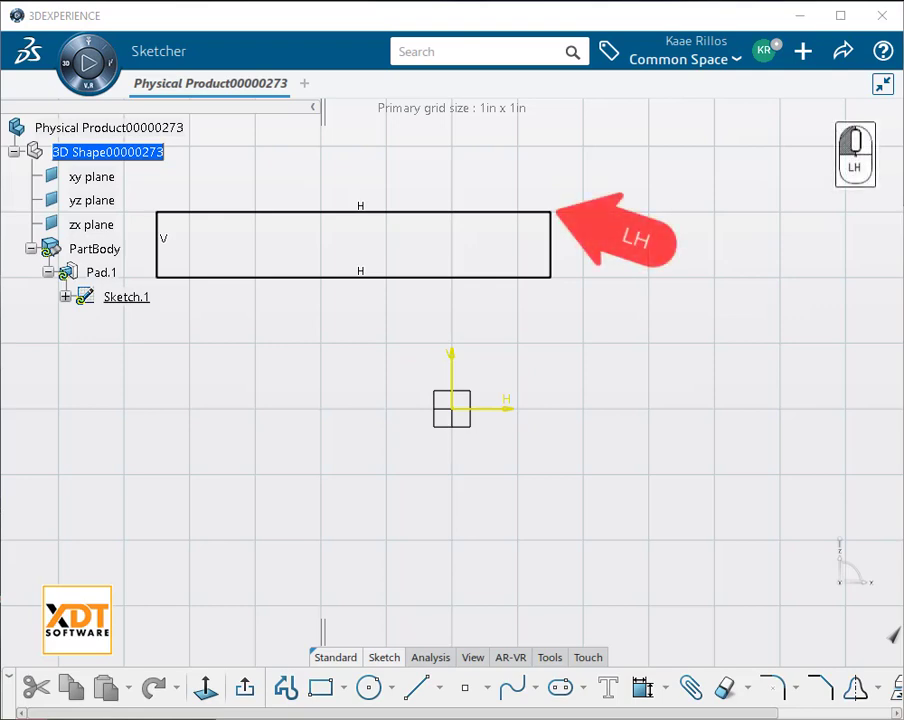
{"action": "left_click_drag", "start_coordinate": [550, 211], "coordinate": [320, 211]}
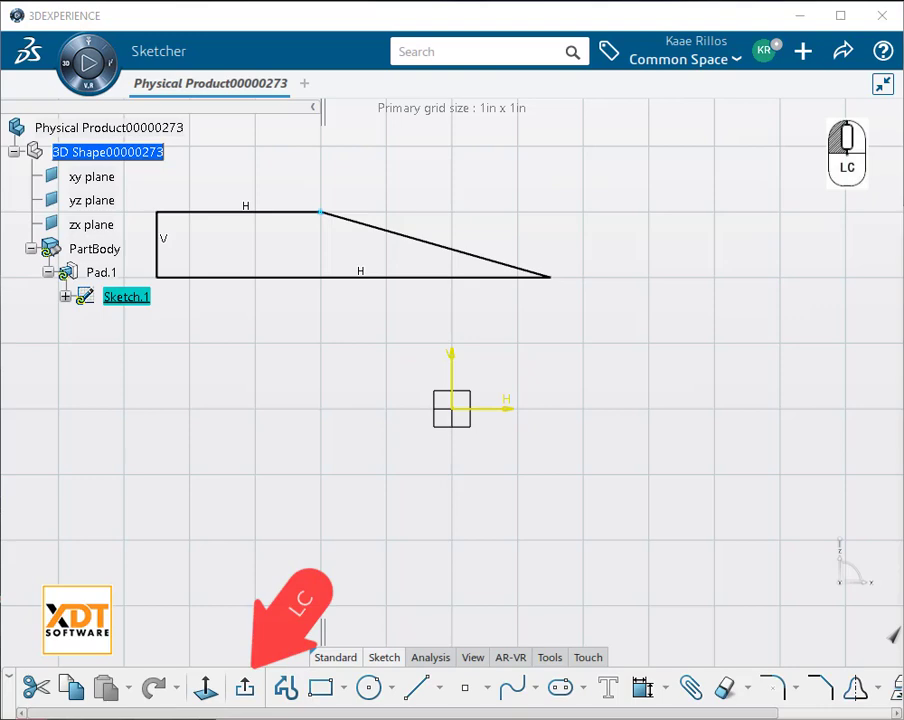
{"action": "left_click", "coordinate": [245, 687]}
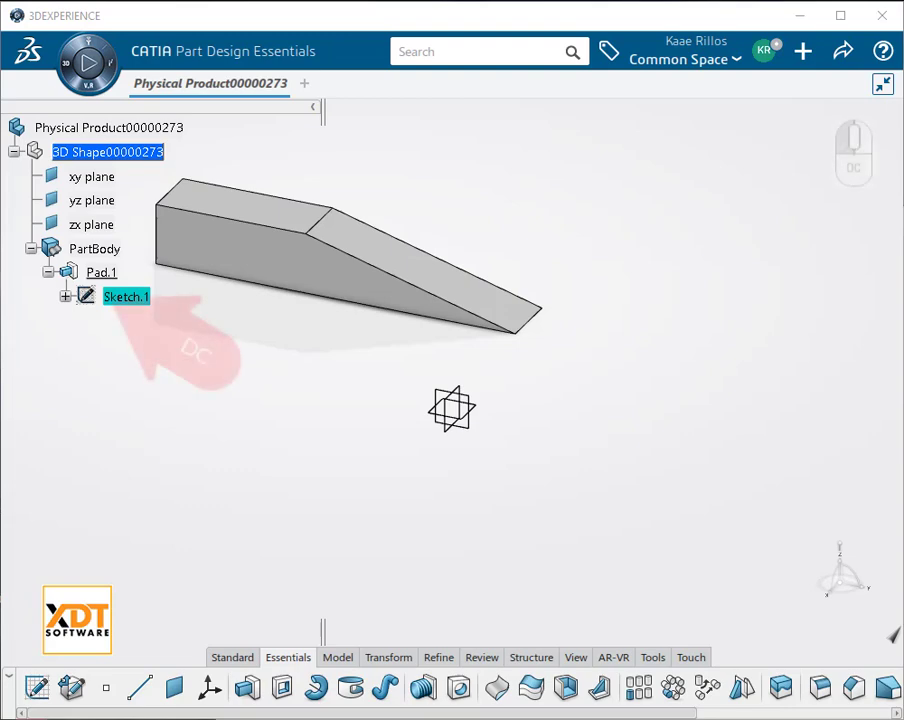
- Reopen Sketch.1 and constrain the profile's sloped edge to vertical
{"action": "double_click", "coordinate": [126, 296]}
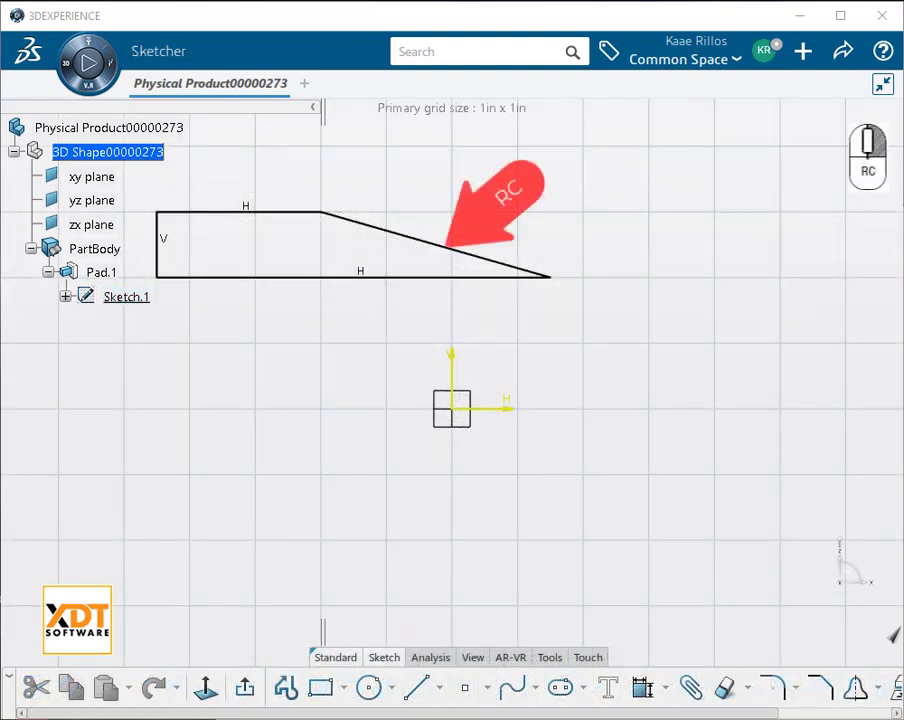
{"action": "right_click", "coordinate": [447, 248]}
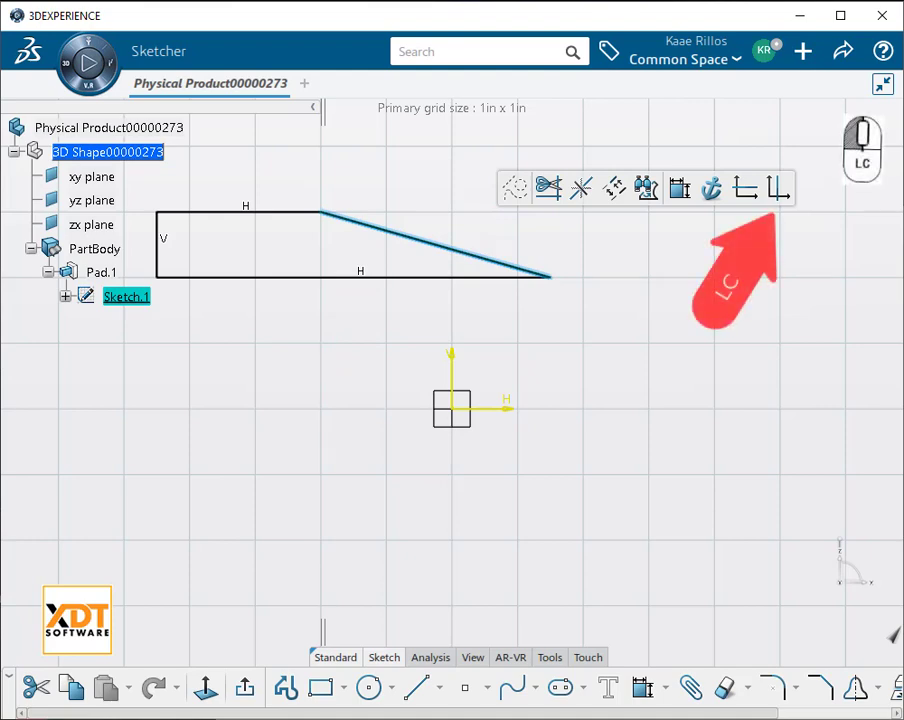
{"action": "left_click", "coordinate": [778, 188]}
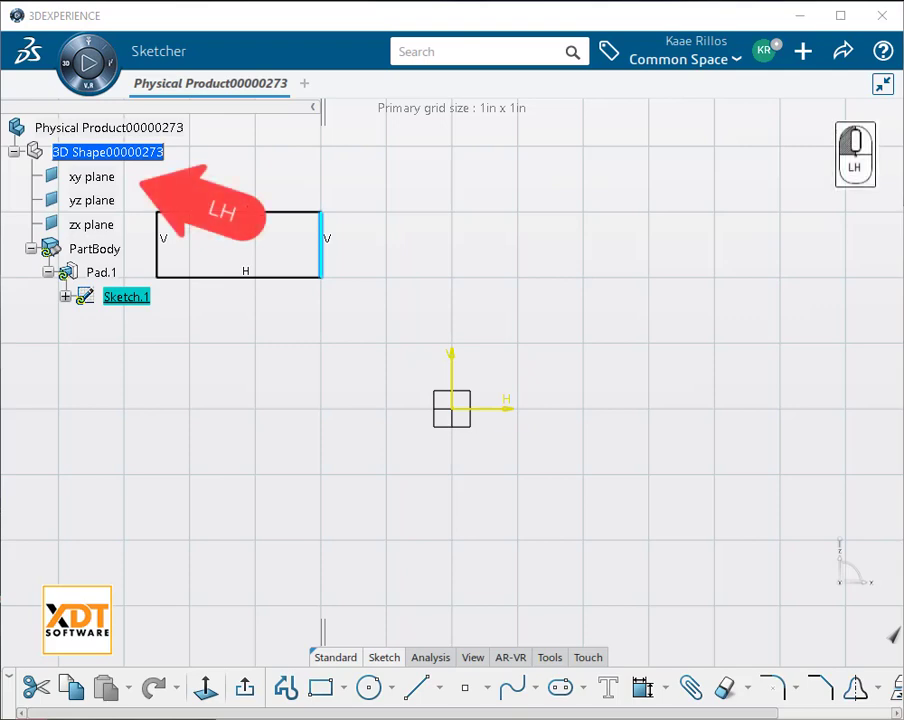
- Delete the whole rectangle and its constraints from the pad's sketch
{"action": "mouse_move", "coordinate": [136, 193]}
{"action": "left_mouse_down"}
{"action": "mouse_move", "coordinate": [190, 200]}
{"action": "mouse_move", "coordinate": [351, 297]}
{"action": "left_mouse_up"}
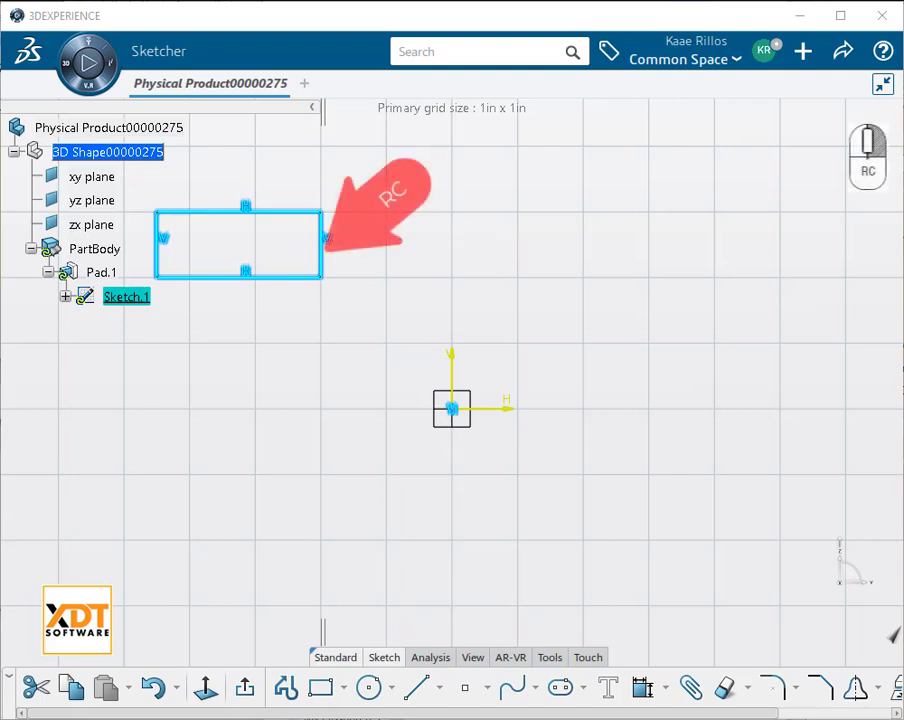
{"action": "right_click", "coordinate": [320, 235]}
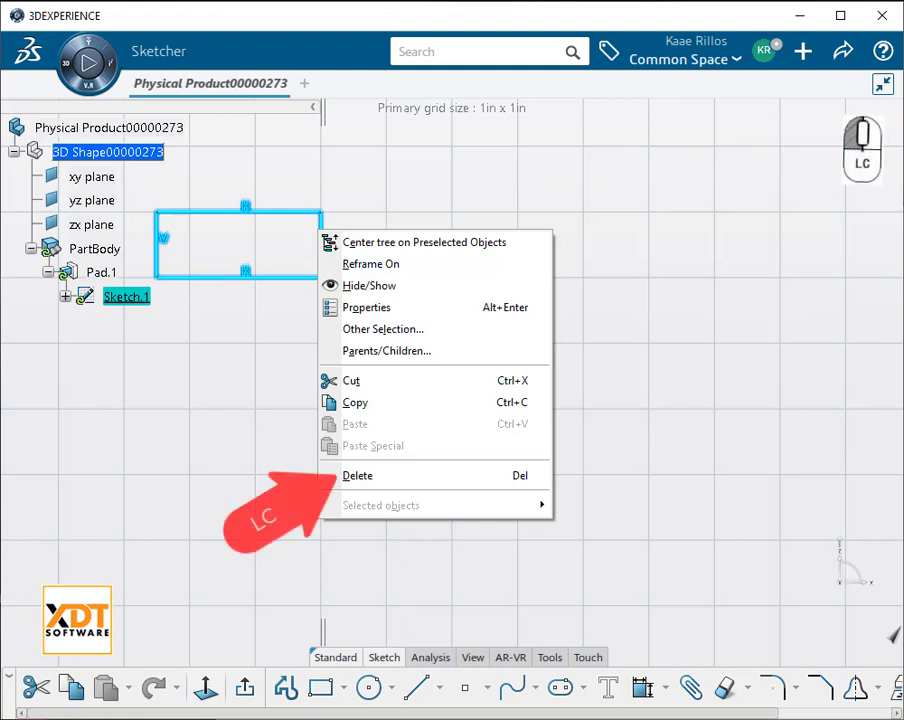
{"action": "left_click", "coordinate": [357, 475]}
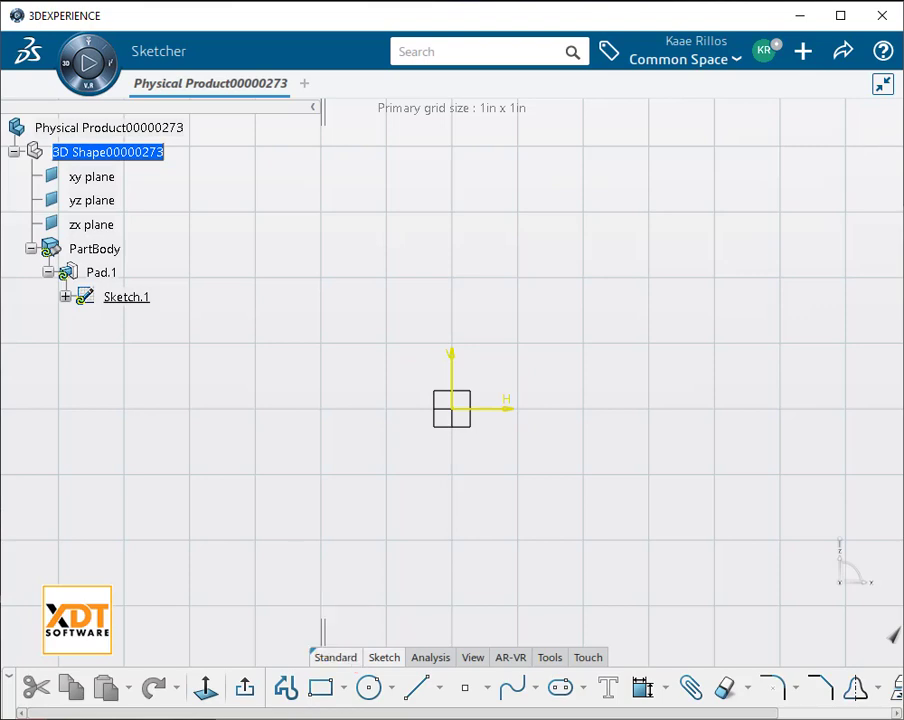
- Sketch a circle centred about 2 in right of and 2 in above the origin as the pad's profile, and exit the sketch
{"action": "left_click", "coordinate": [369, 687]}
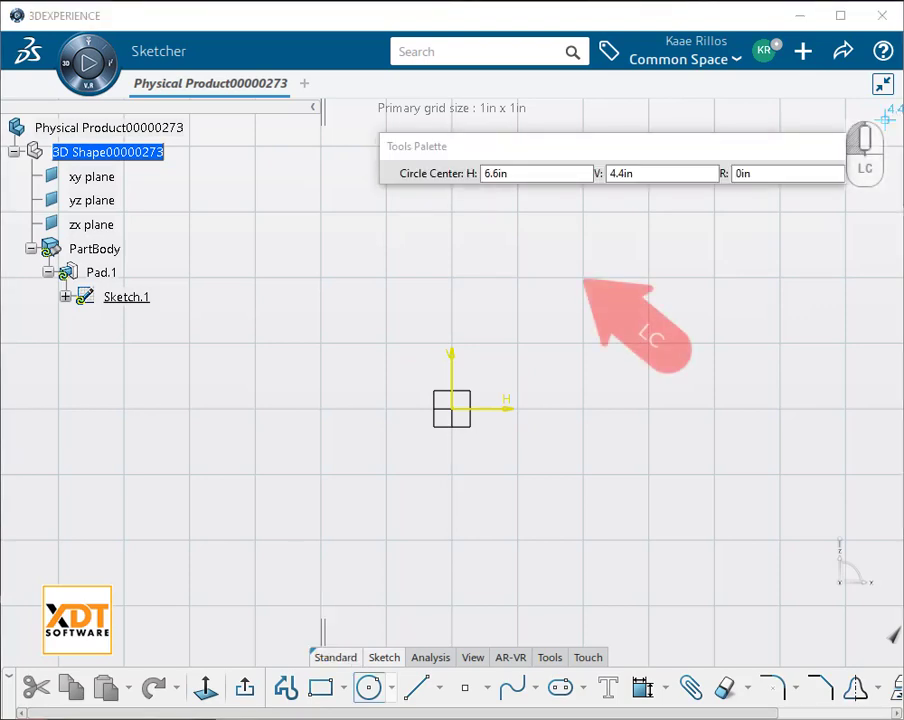
{"action": "left_click", "coordinate": [715, 343]}
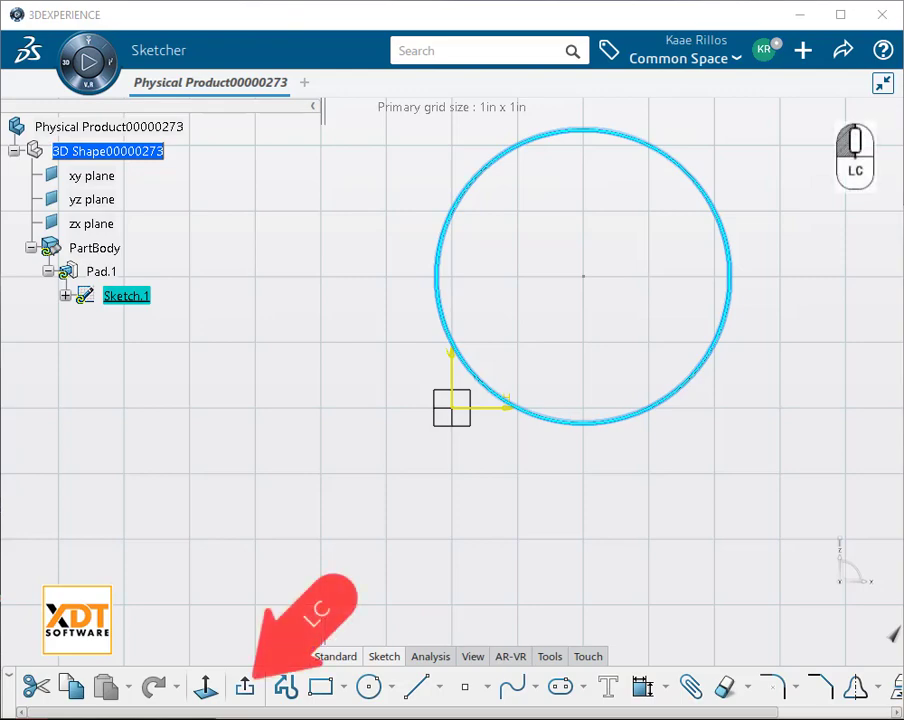
{"action": "left_click", "coordinate": [245, 686]}
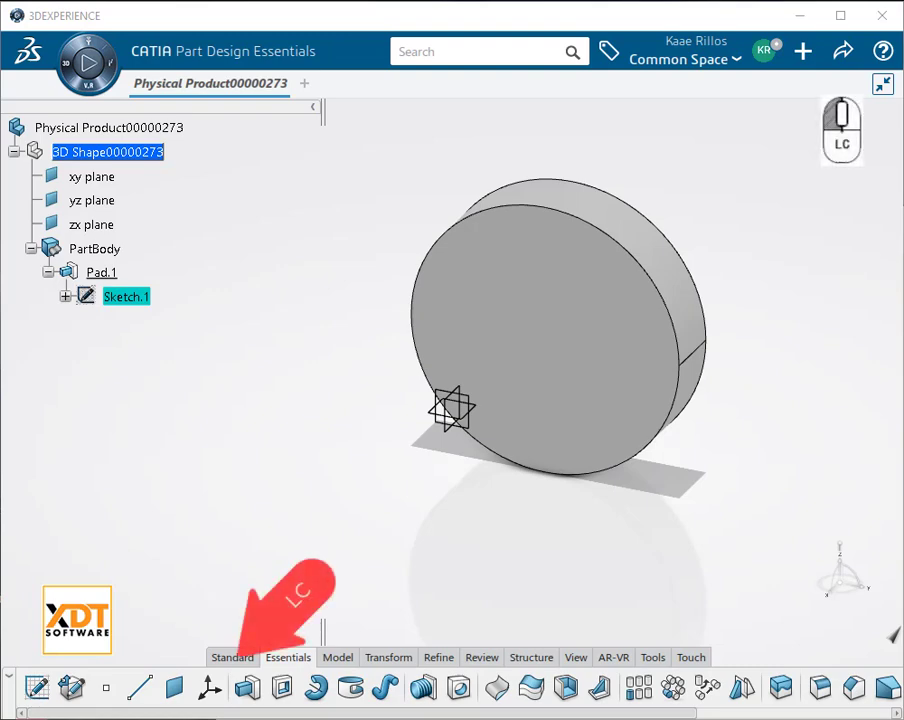
- Undo the circle and the rectangle's deletion in the pad's sketch
{"action": "left_click", "coordinate": [232, 657]}
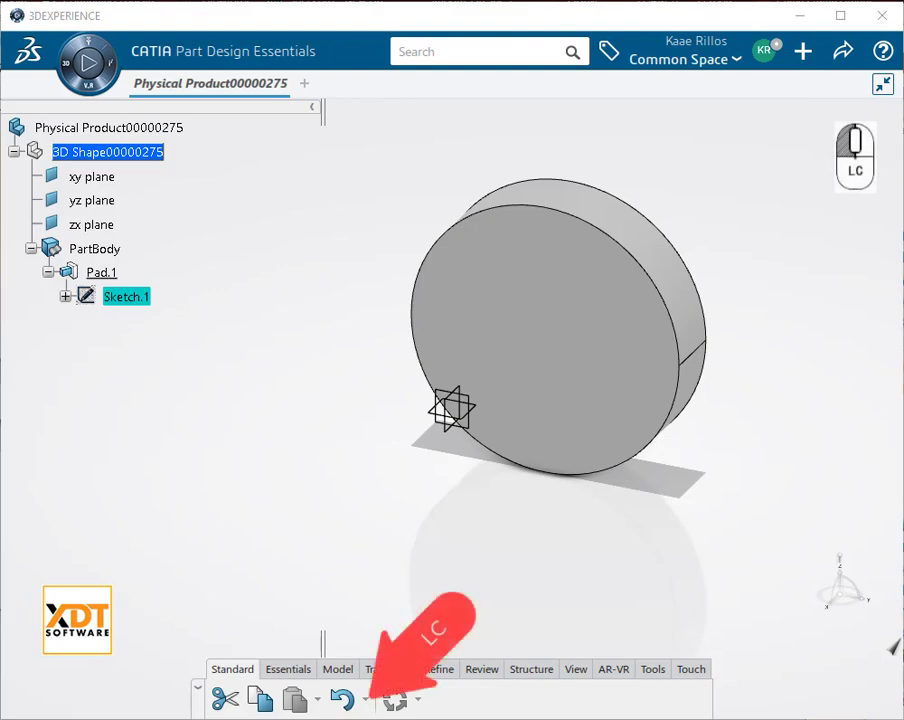
{"action": "left_click", "coordinate": [366, 699]}
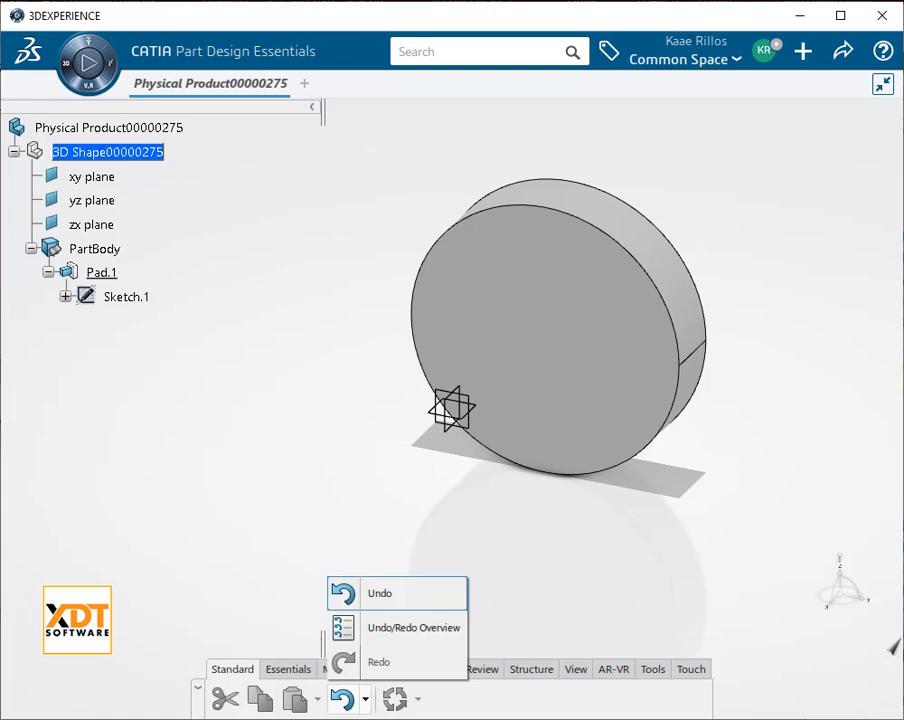
{"action": "left_click", "coordinate": [162, 570]}
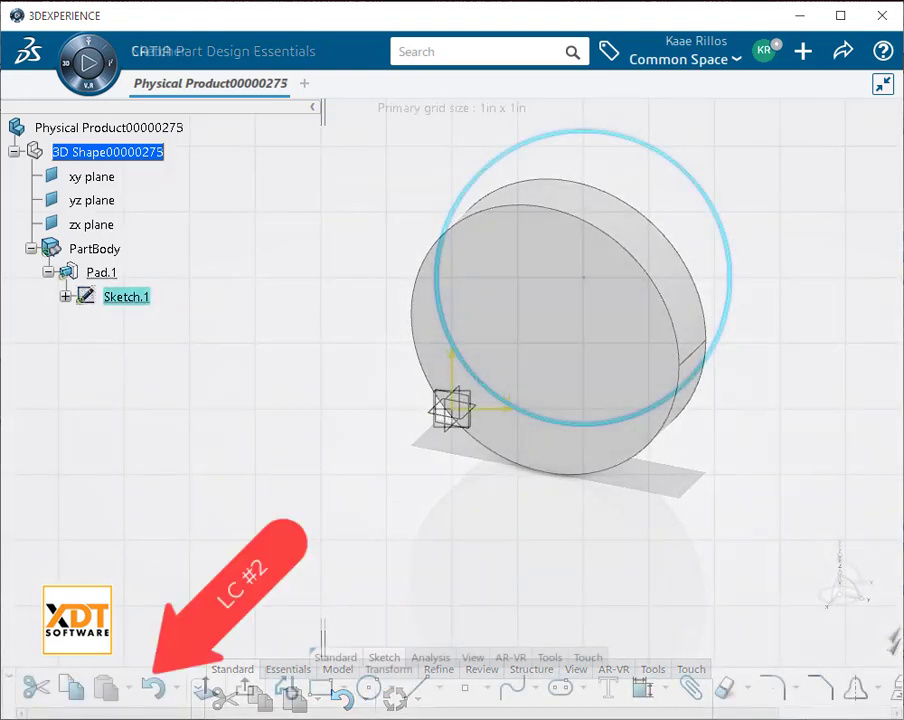
{"action": "key", "text": "ctrl+z"}
{"action": "key", "text": "ctrl+z"}
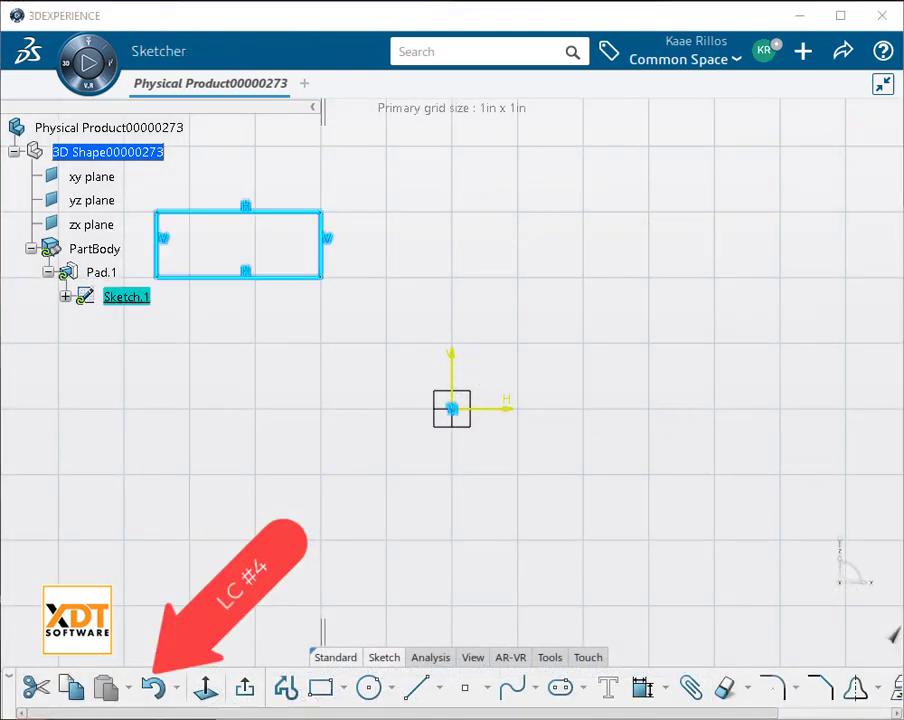
- Undo the vertical constraint on the sloped edge and the edits before it, back to the full-width rectangle in Sketch.1
{"action": "key", "text": "ctrl+z"}
{"action": "key", "text": "ctrl+z"}
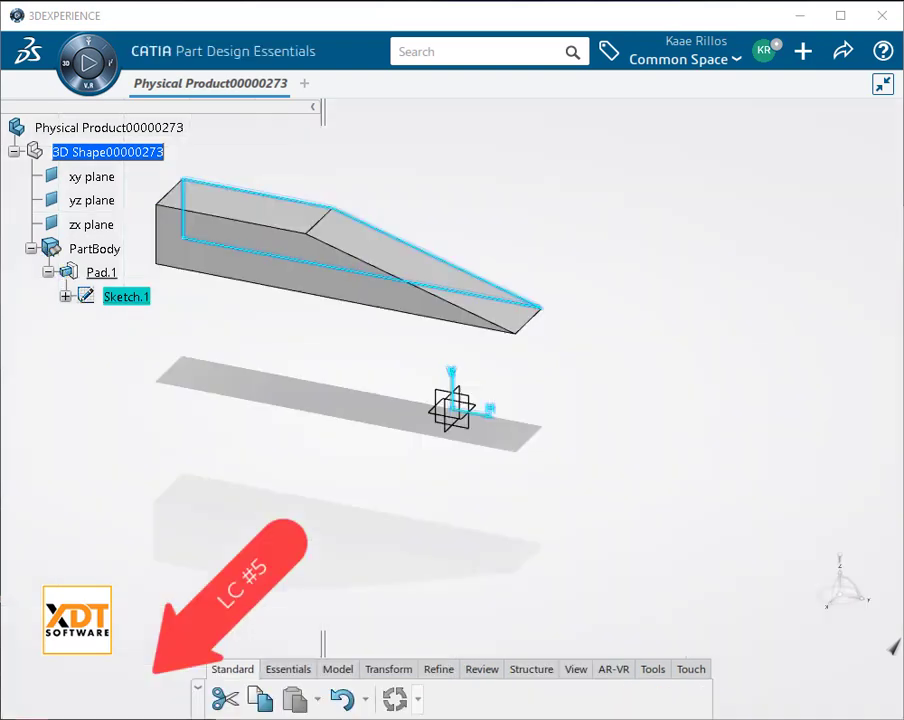
{"action": "key", "text": "ctrl+z"}
{"action": "key", "text": "ctrl+z"}
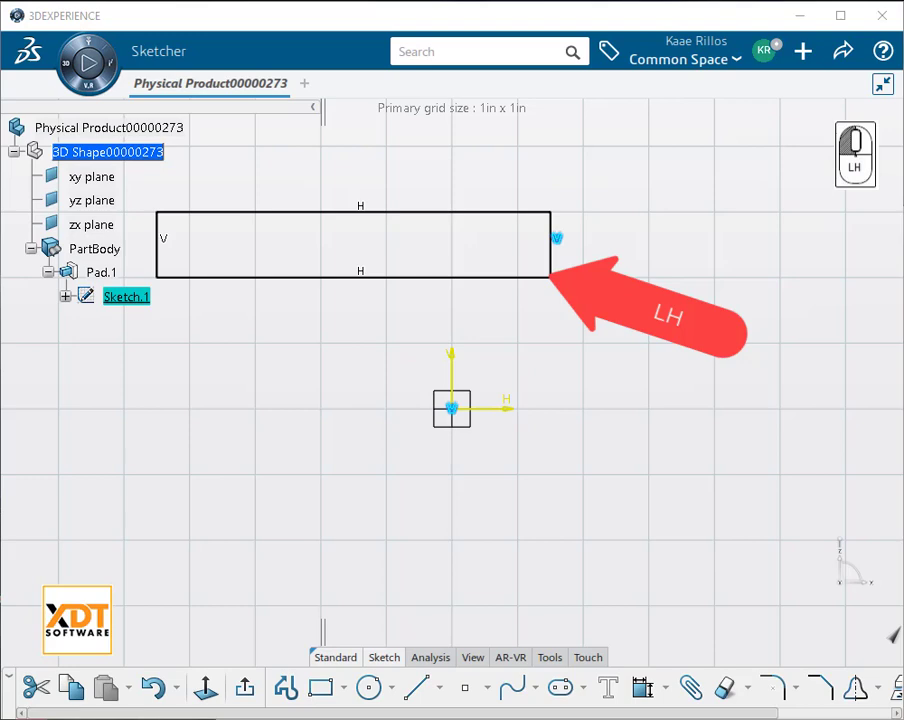
- Stretch the rectangle's lower-right corner about 4 in downward, making the profile about 6 by 5 in, and exit the sketch
{"action": "left_click_drag", "start_coordinate": [550, 277], "coordinate": [550, 540]}
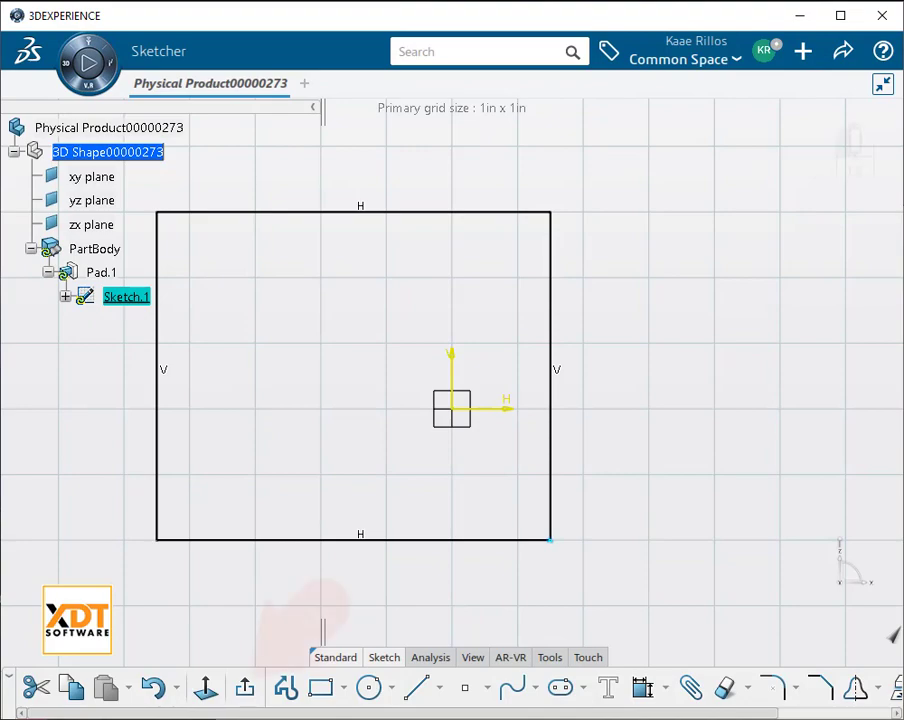
{"action": "left_click", "coordinate": [245, 687]}
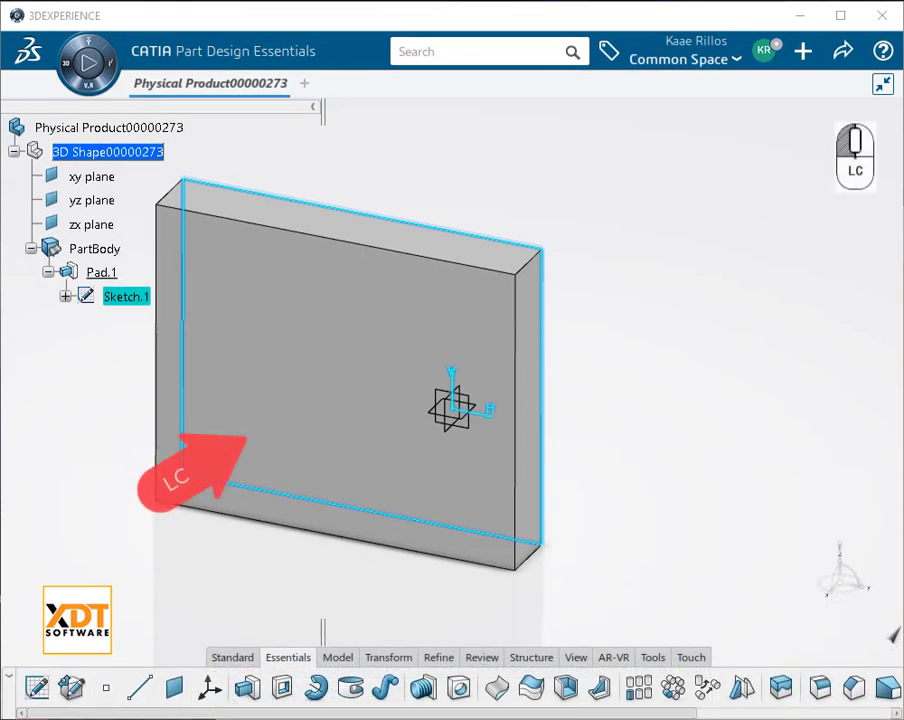
- Sketch a rectangle about 4 by 3 in on the first pad's front face, inset about 1 in, and pad it 1 in
{"action": "left_click", "coordinate": [247, 438]}
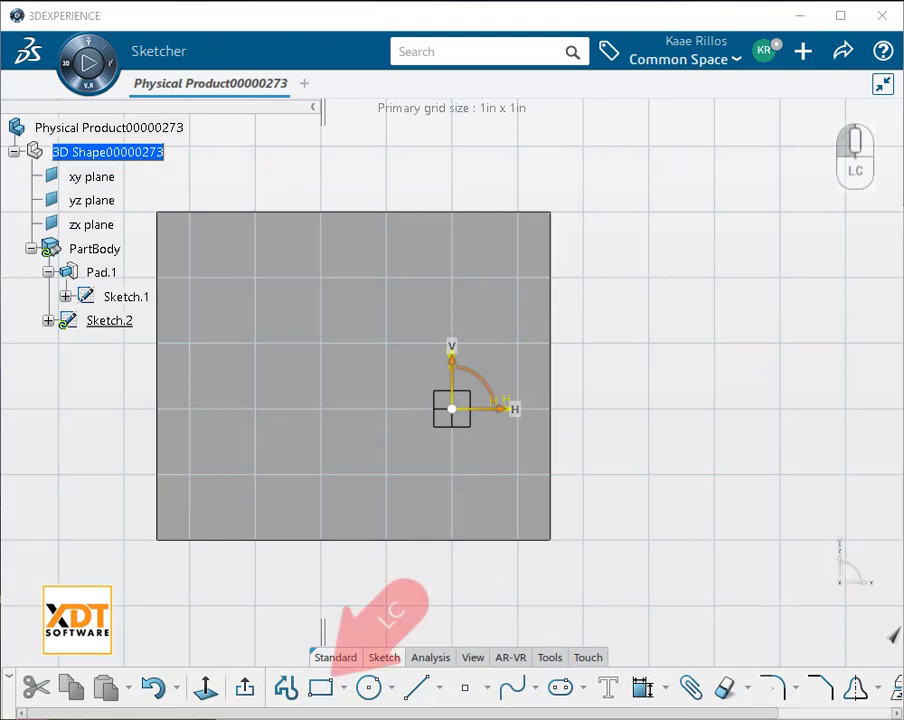
{"action": "left_click", "coordinate": [320, 687]}
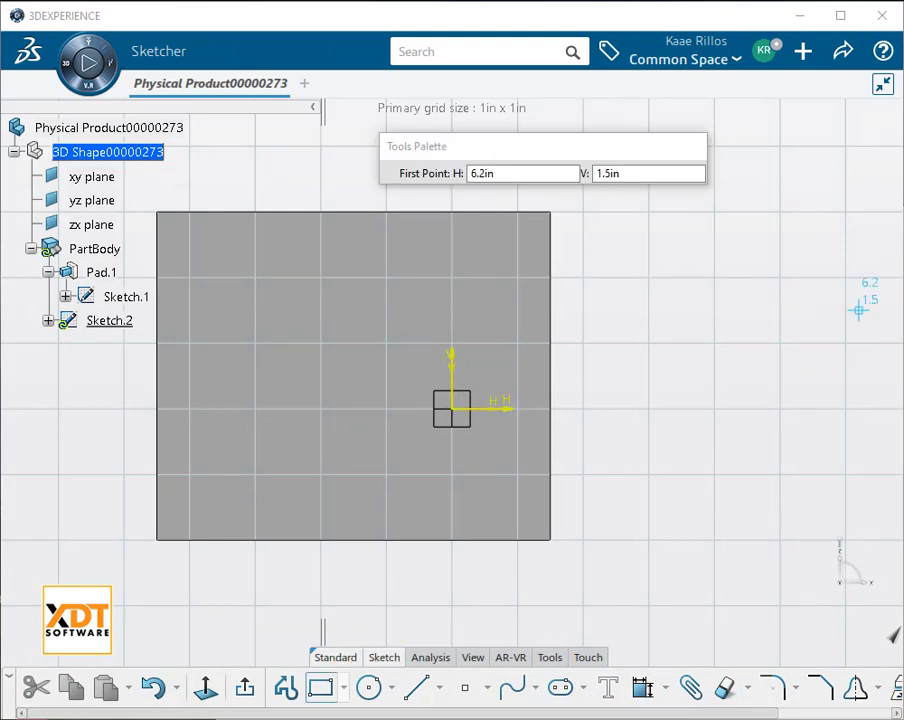
{"action": "left_click", "coordinate": [218, 469]}
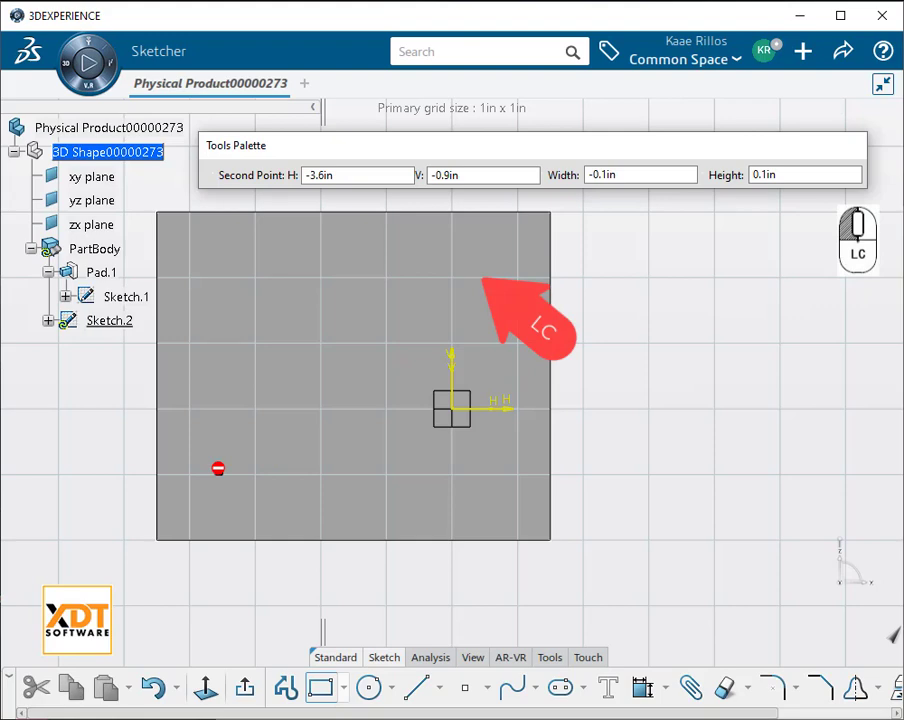
{"action": "left_click", "coordinate": [486, 278]}
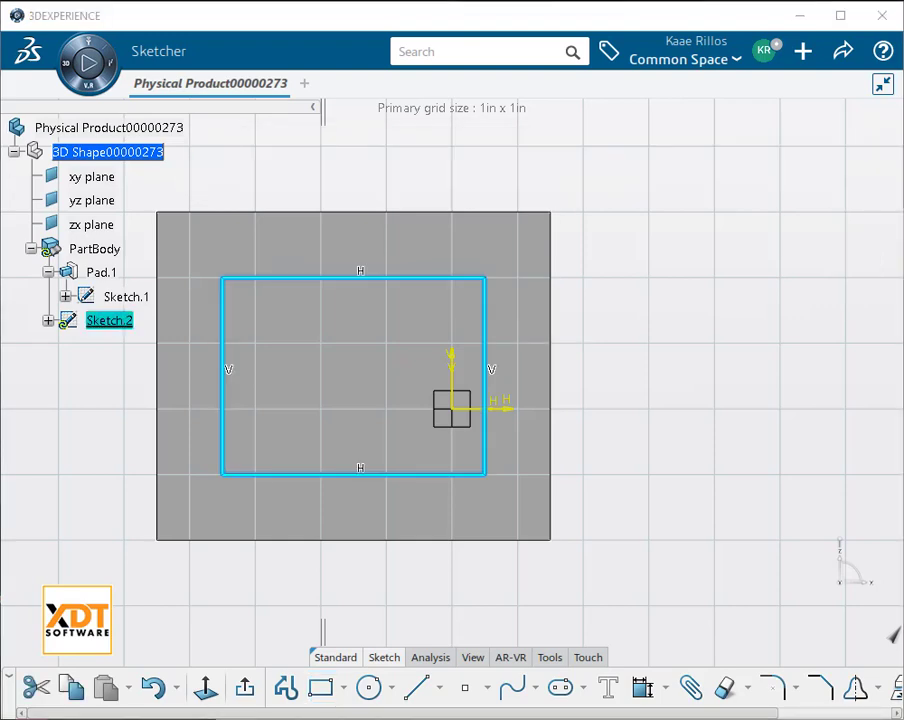
{"action": "left_click", "coordinate": [244, 688]}
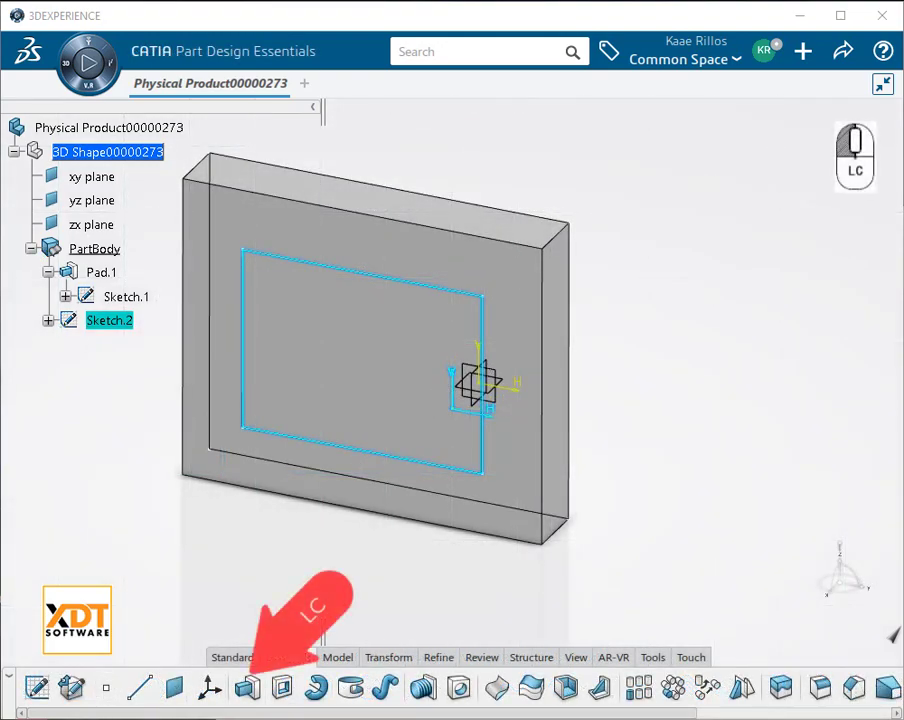
{"action": "left_click", "coordinate": [247, 688]}
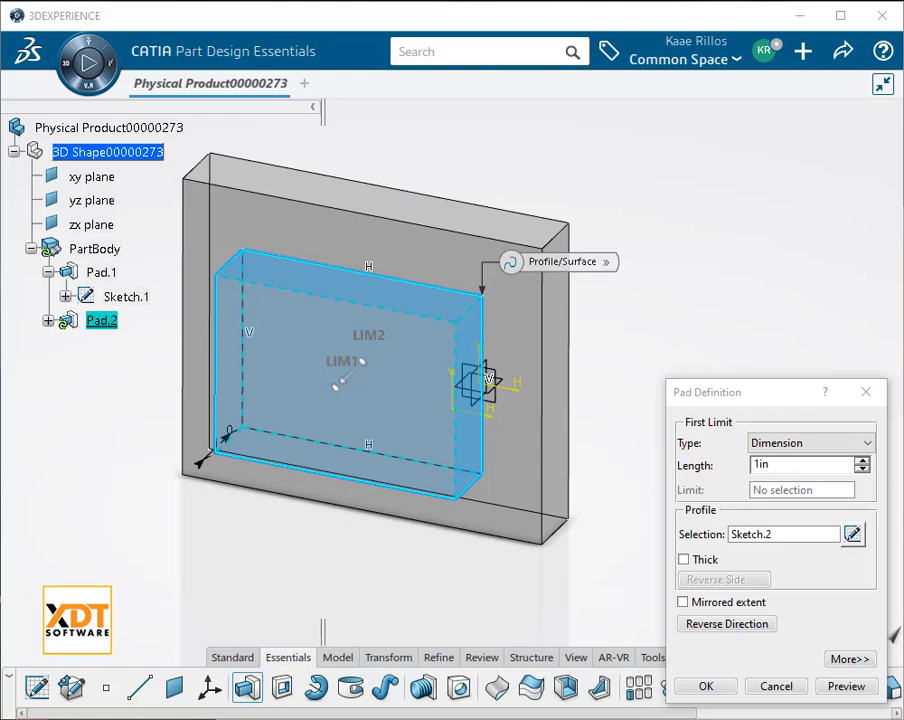
{"action": "left_click", "coordinate": [706, 687]}
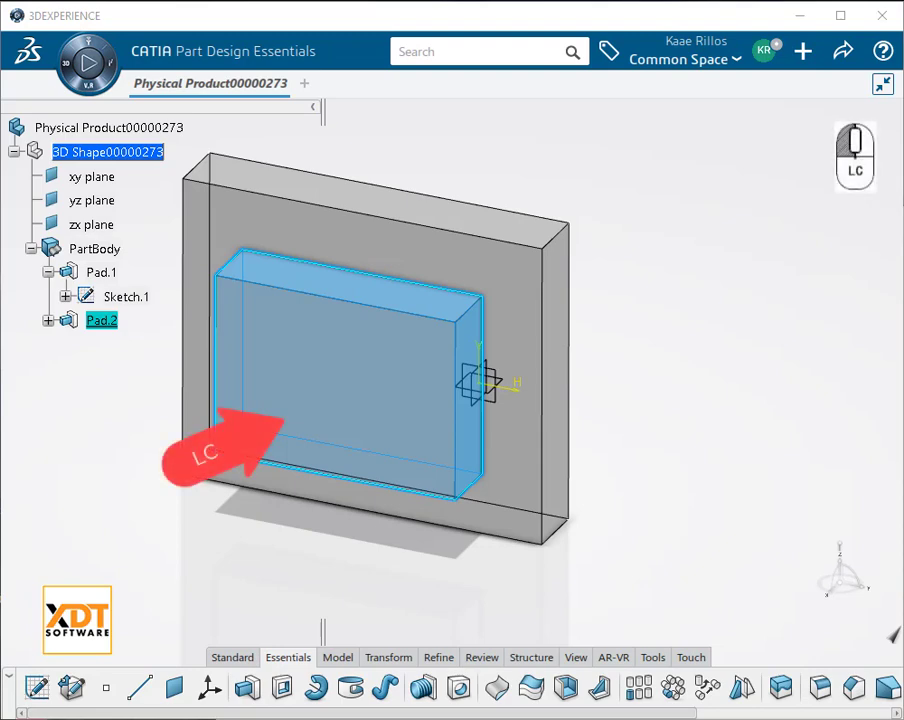
- Sketch a square about 1 by 1 in near the middle of the second pad's front face and pad it 1 in
{"action": "left_click", "coordinate": [285, 422]}
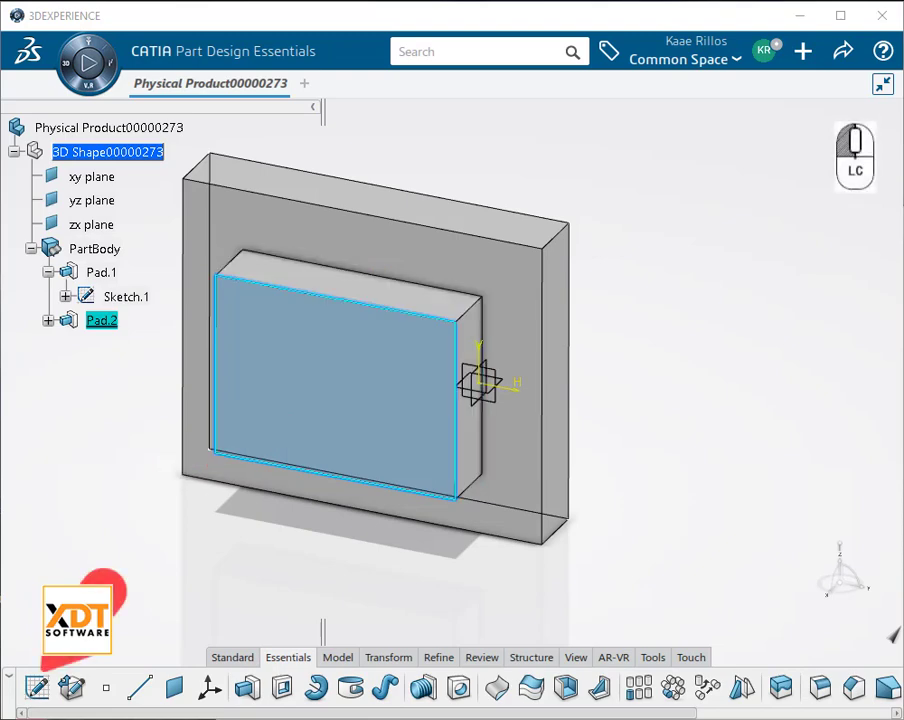
{"action": "left_click", "coordinate": [36, 686]}
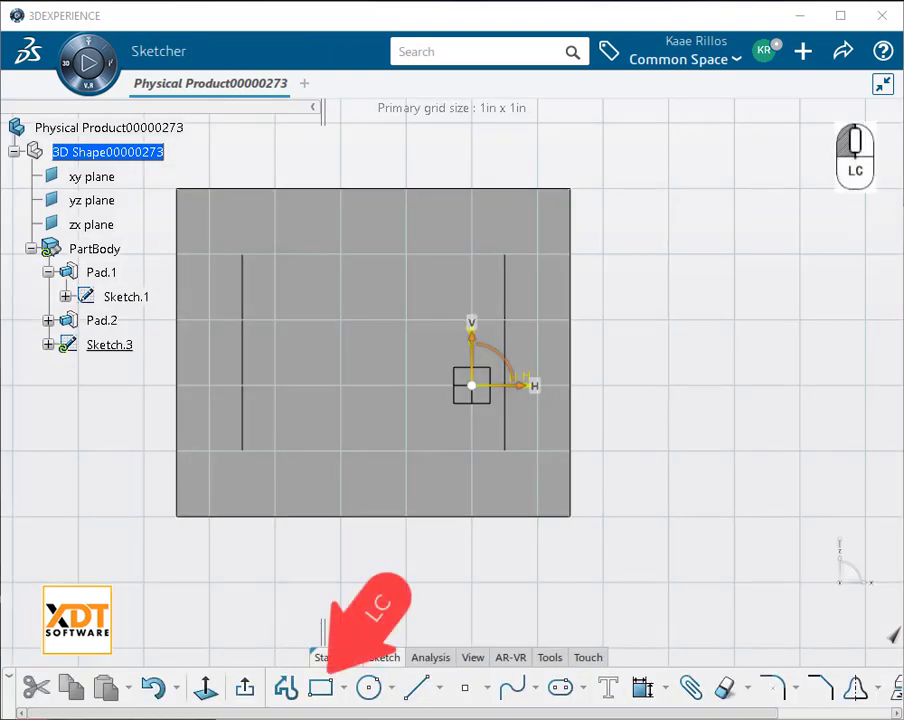
{"action": "left_click", "coordinate": [320, 687]}
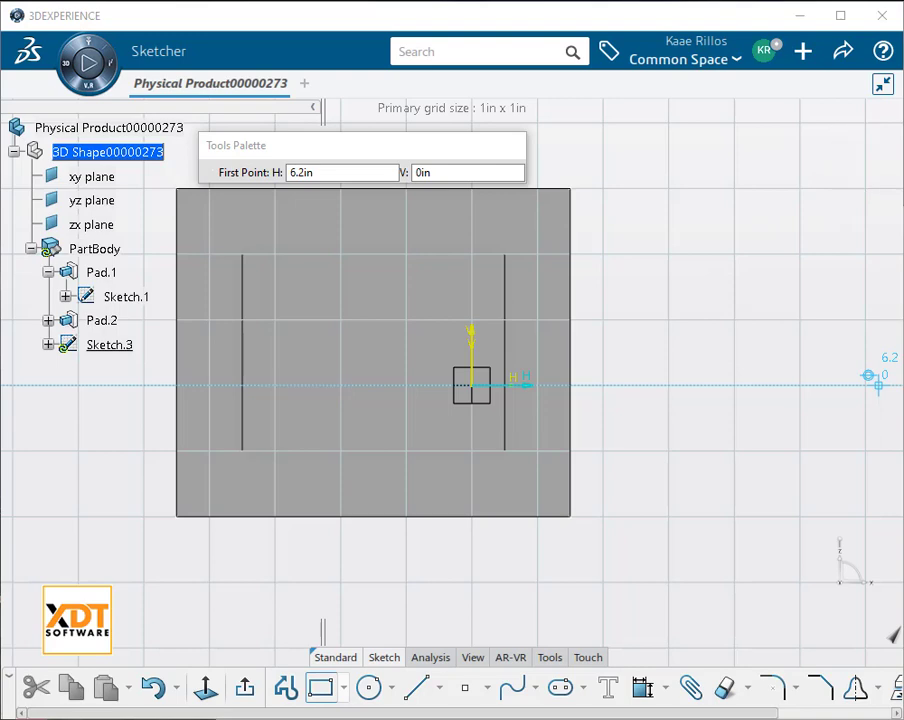
{"action": "left_click", "coordinate": [471, 385]}
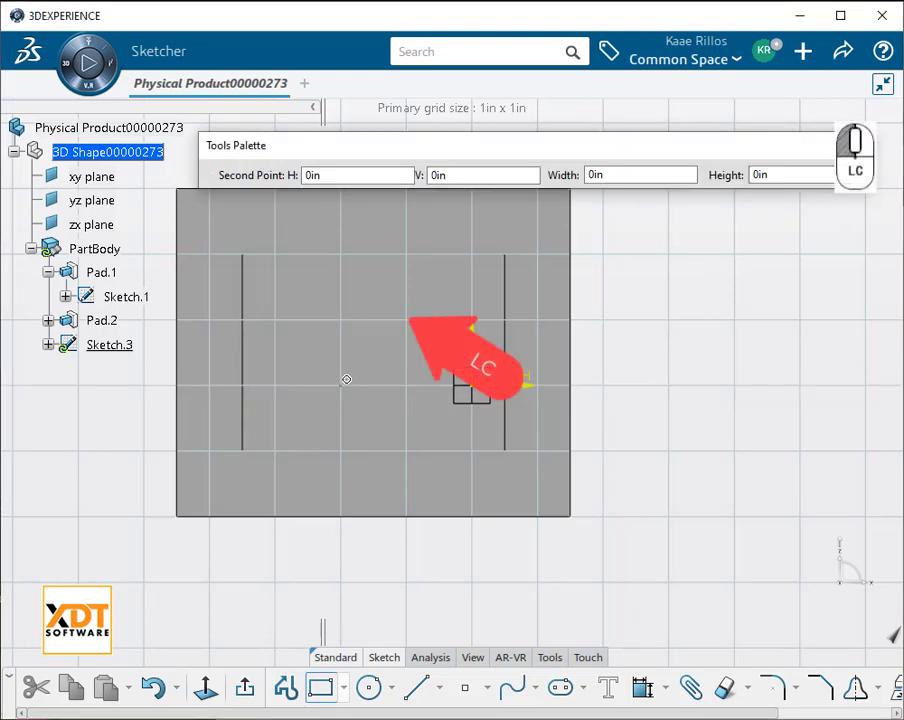
{"action": "left_click", "coordinate": [346, 379]}
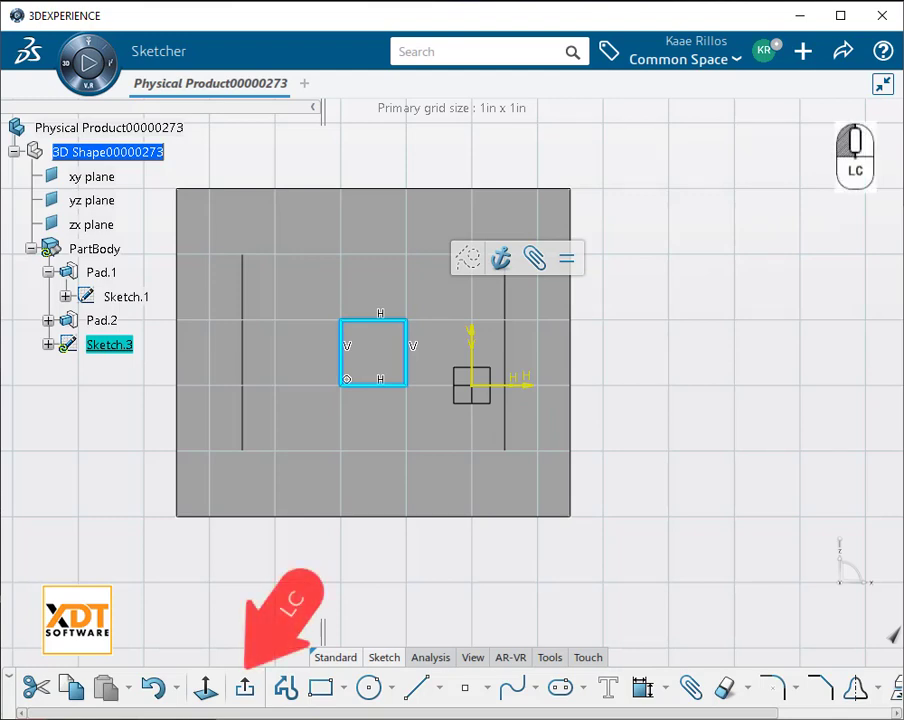
{"action": "left_click", "coordinate": [245, 688]}
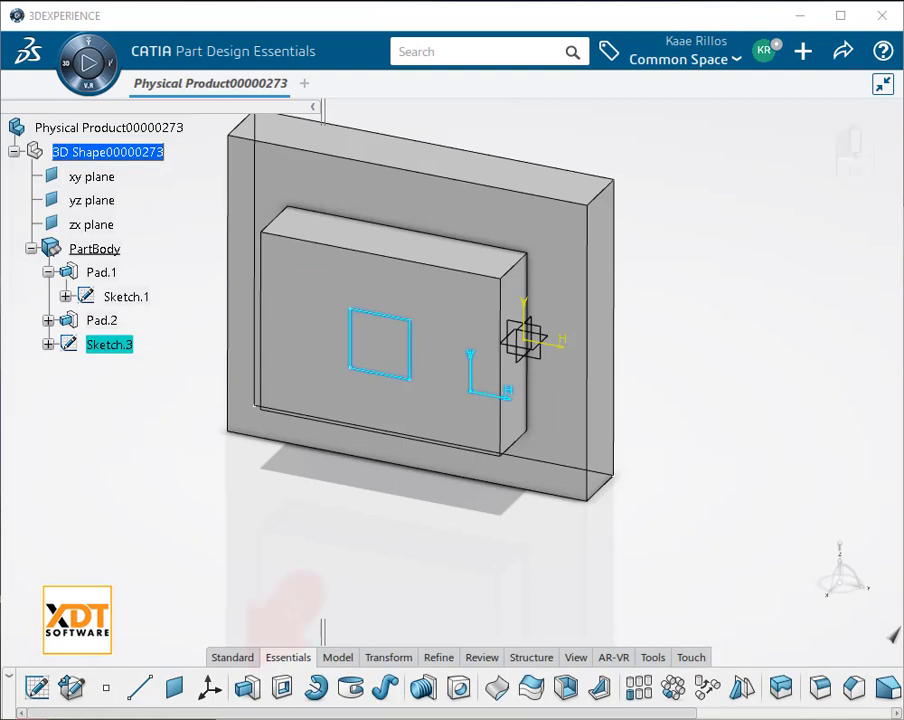
{"action": "left_click", "coordinate": [247, 688]}
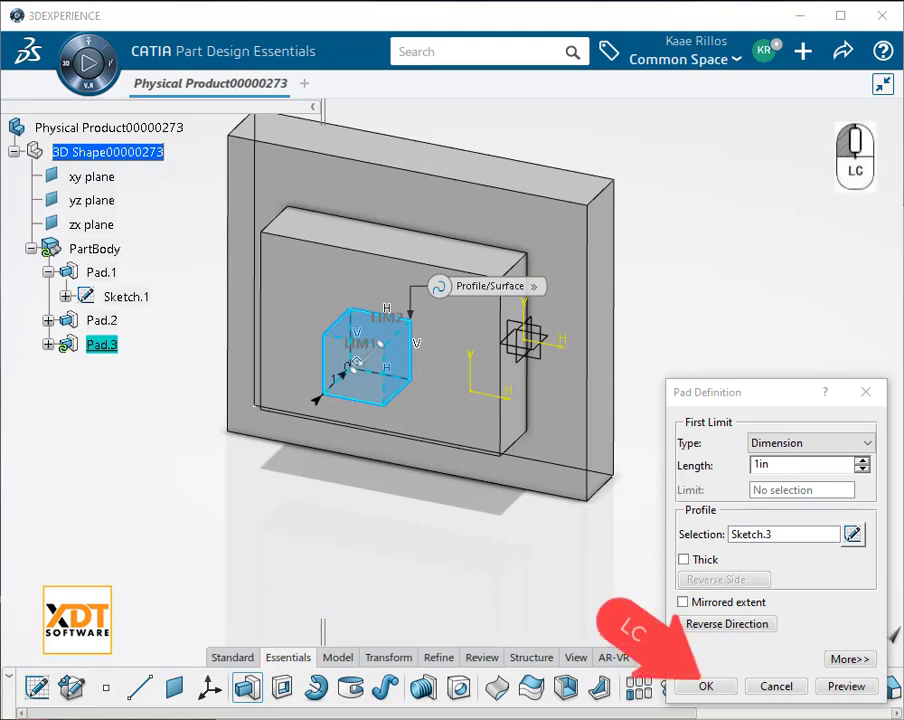
{"action": "key", "text": "Return"}
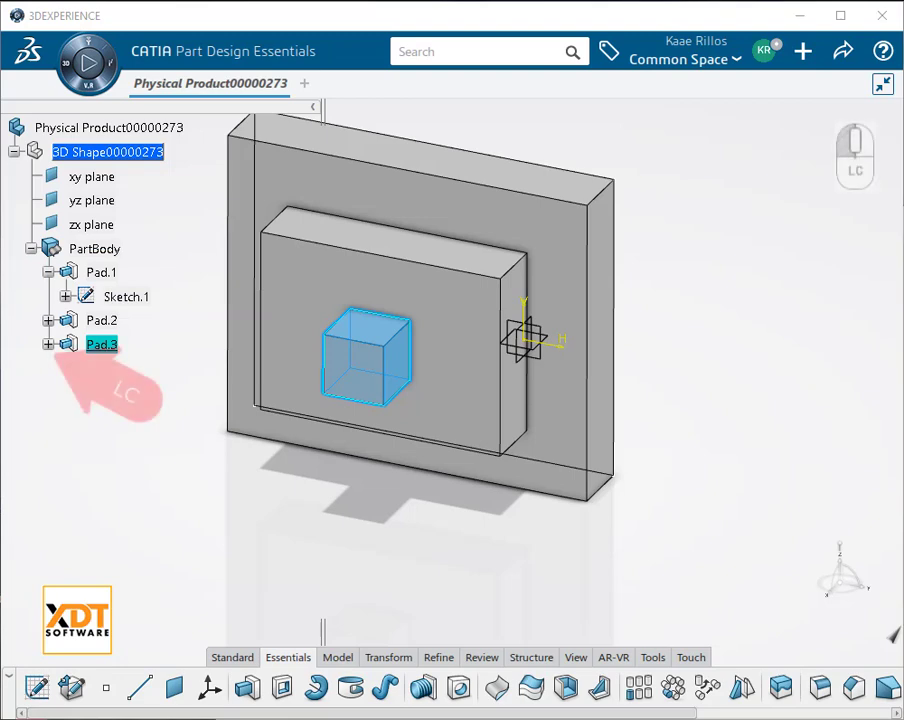
- Show the hidden Sketch.3 under Pad.3
{"action": "left_click", "coordinate": [48, 344]}
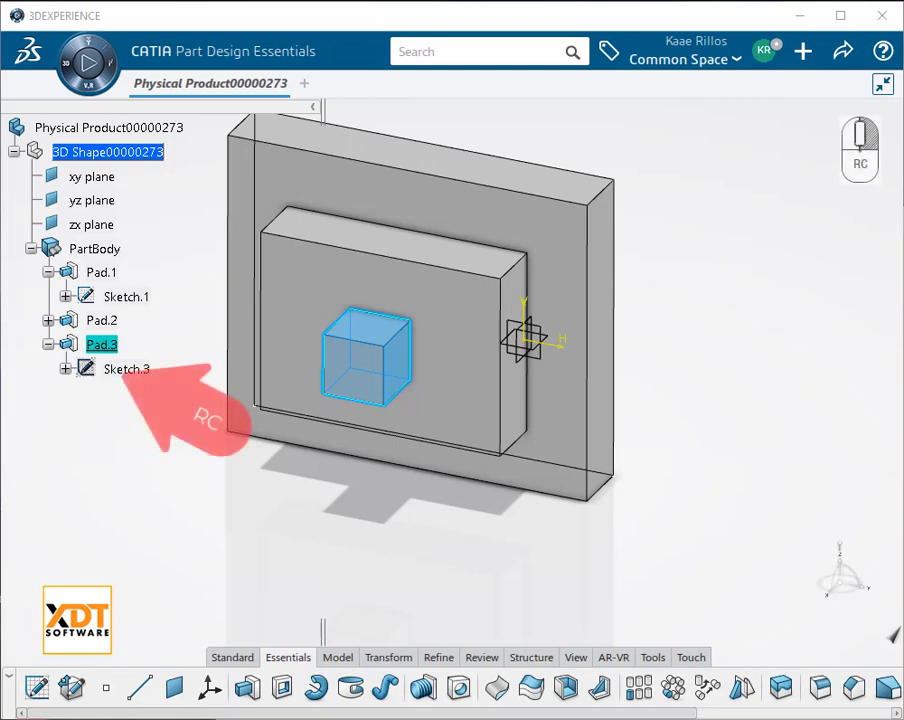
{"action": "right_click", "coordinate": [139, 369]}
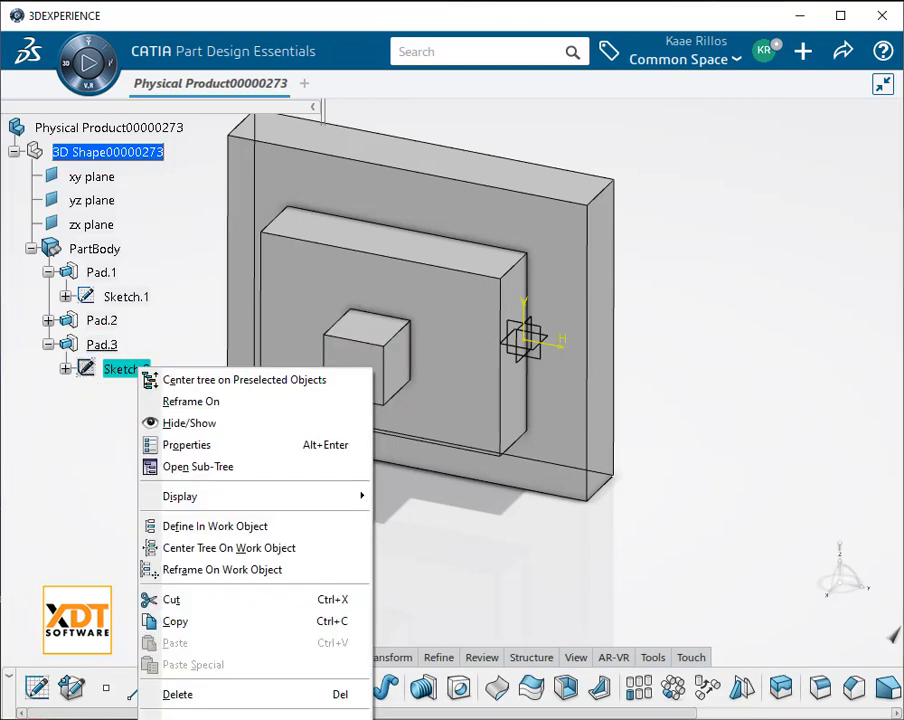
{"action": "left_click", "coordinate": [190, 423]}
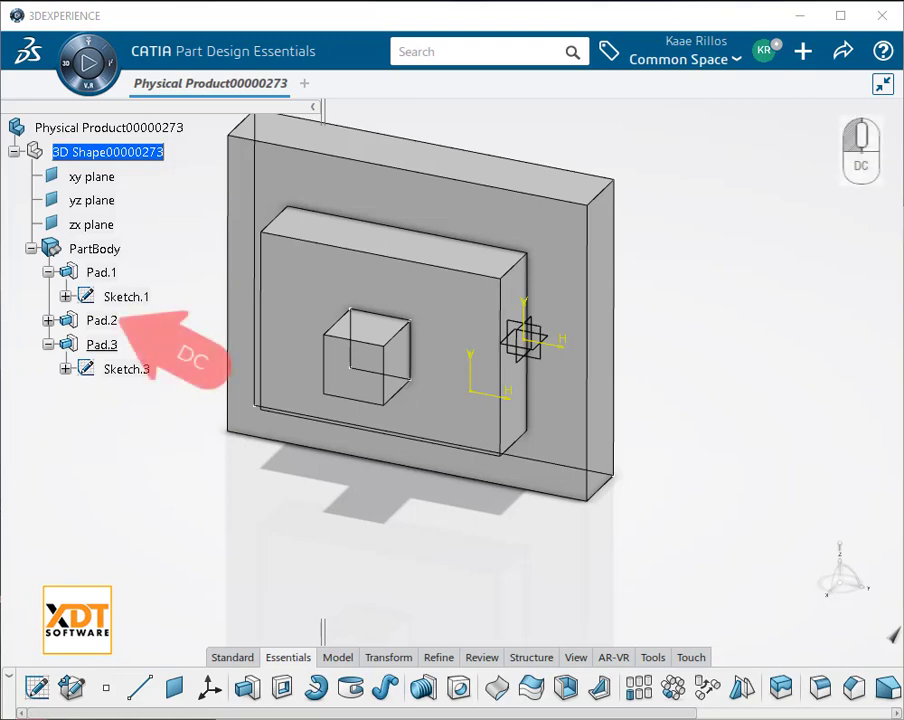
- Set the length of Pad.2 to 3 in
{"action": "double_click", "coordinate": [102, 321]}
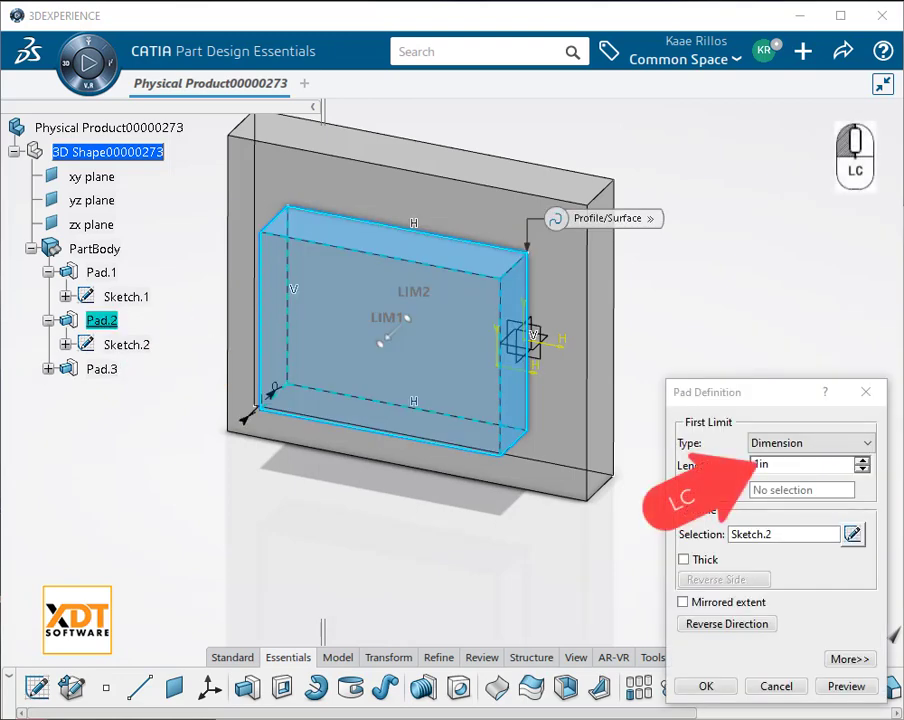
{"action": "type", "text": "3"}
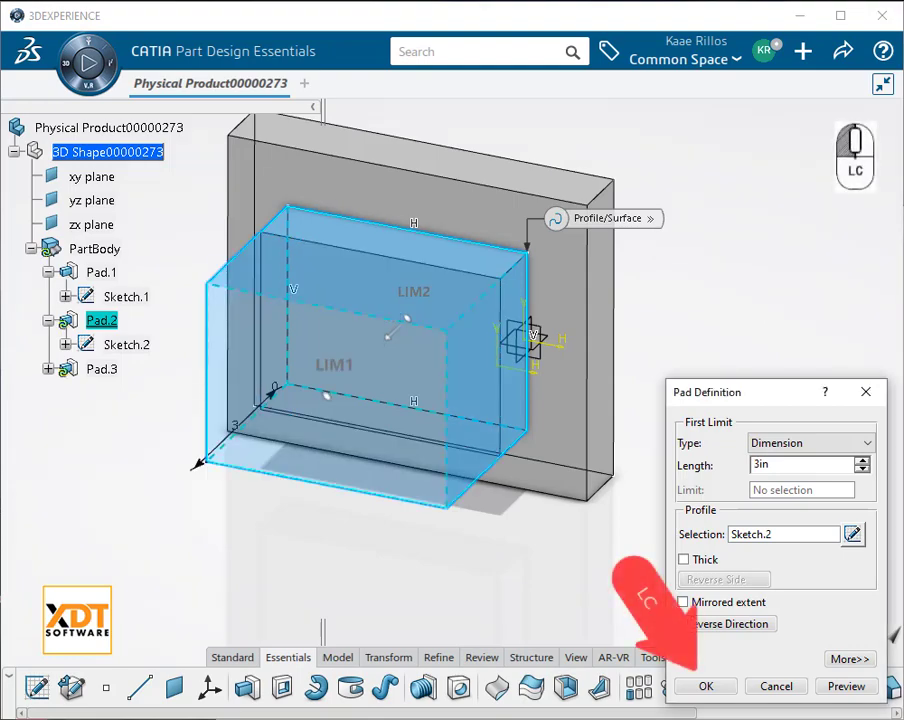
{"action": "left_click", "coordinate": [705, 686]}
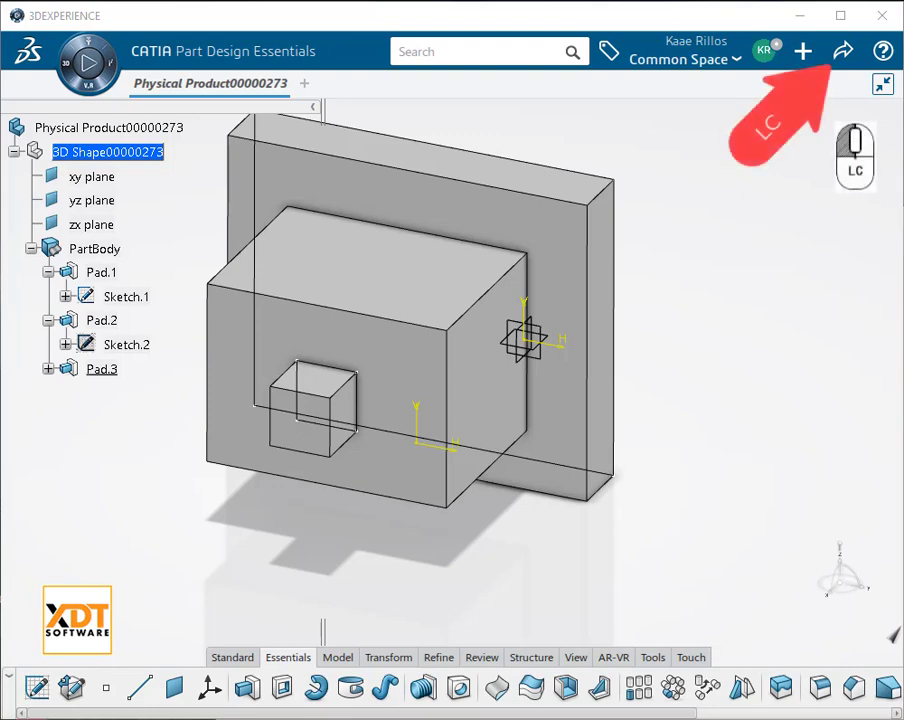
- Save the physical product with its three stacked pads
{"action": "left_click", "coordinate": [843, 51]}
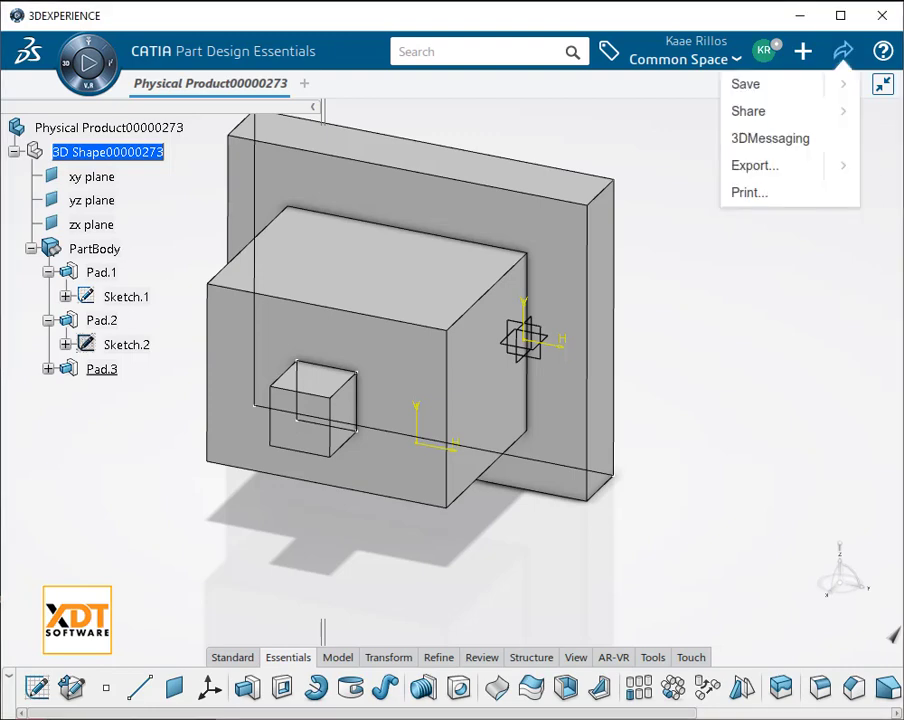
{"action": "left_click", "coordinate": [746, 85]}
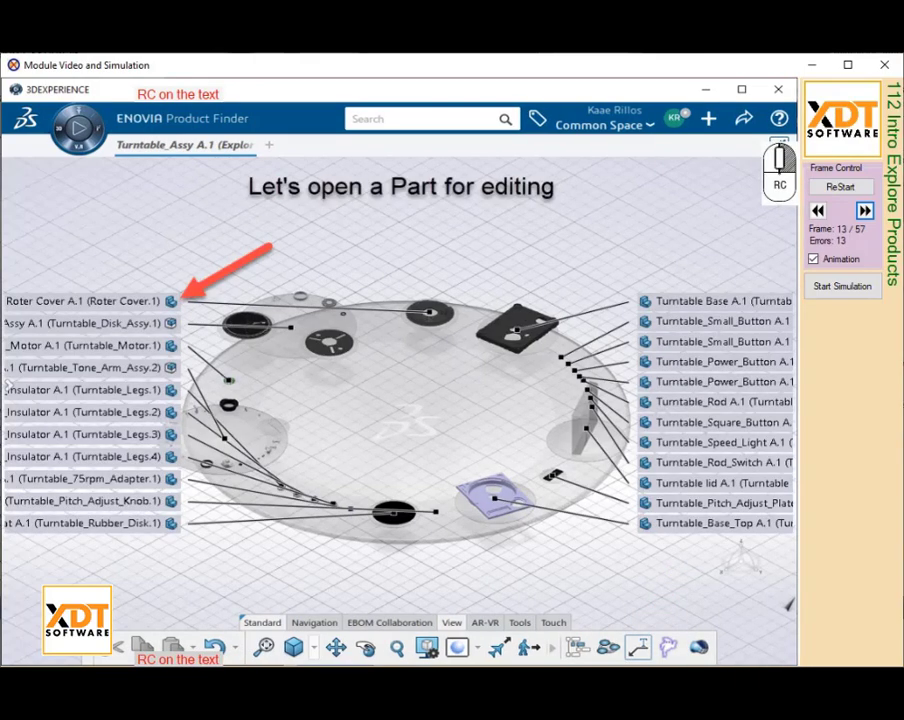
- Open the Roter Cover A.1 part from the exploded Turntable_Assy product for editing
{"action": "right_click", "coordinate": [157, 301]}
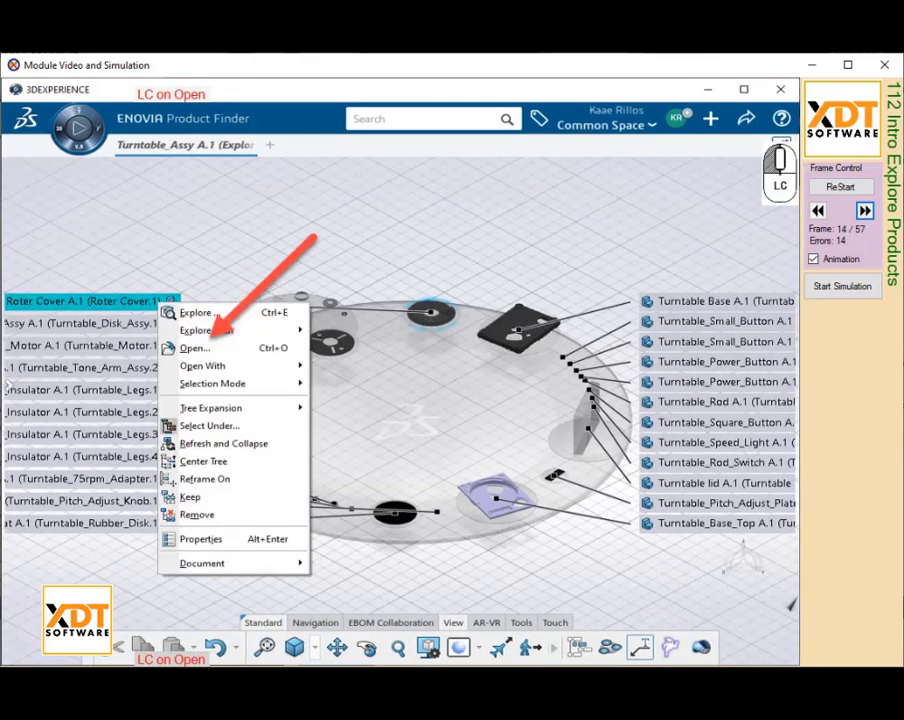